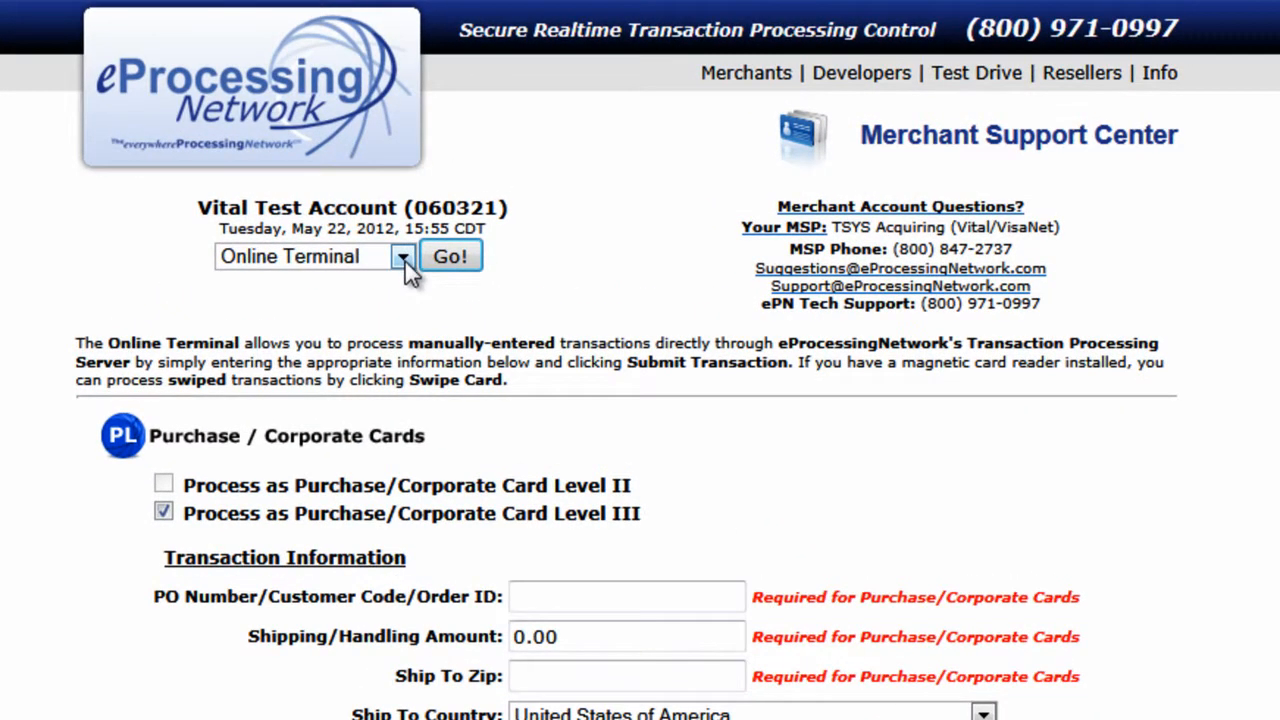
Step: Go to the ePNInventory section and start a new product
{"action": "left_click", "coordinate": [405, 261]}
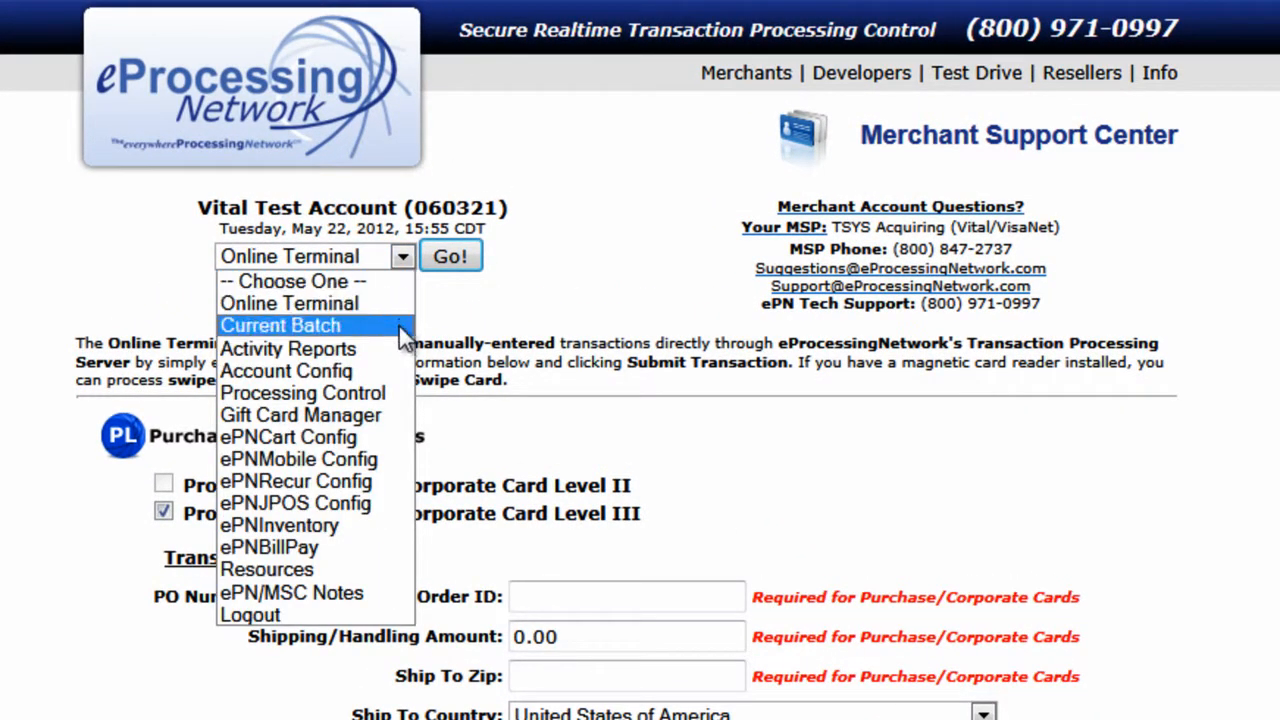
{"action": "left_click", "coordinate": [388, 525]}
{"action": "left_click", "coordinate": [461, 262]}
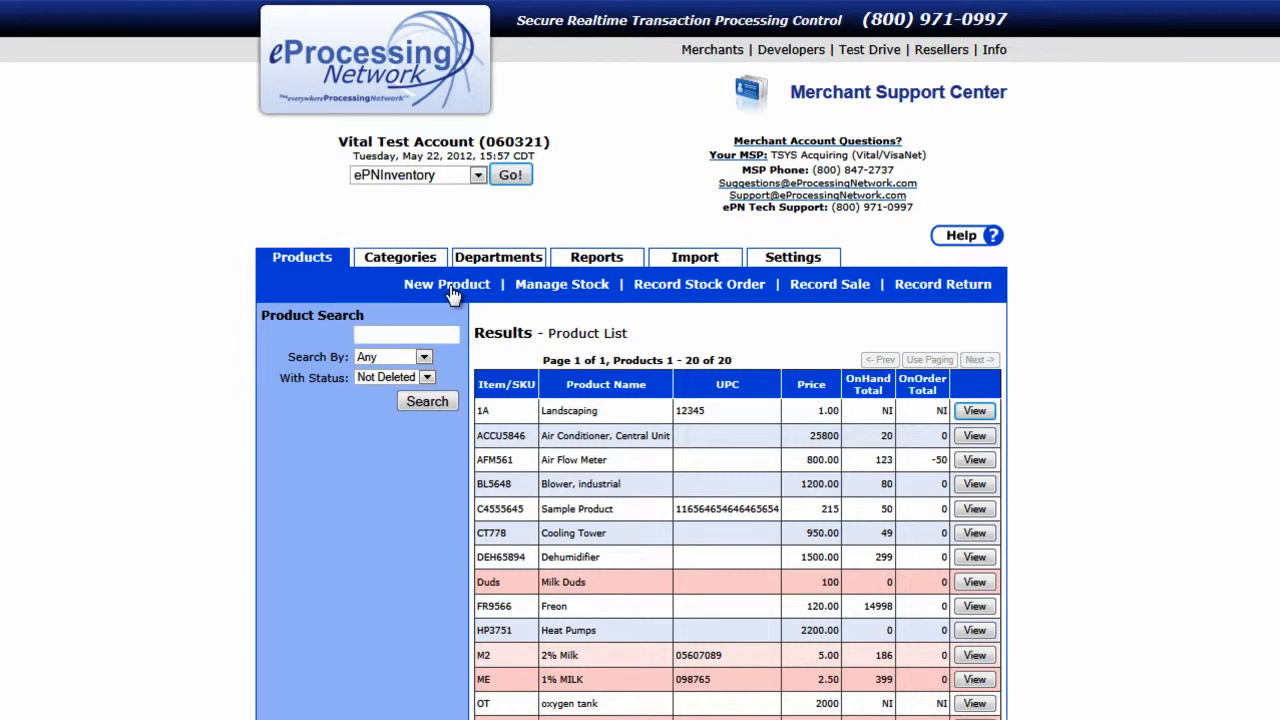
{"action": "left_click", "coordinate": [454, 294]}
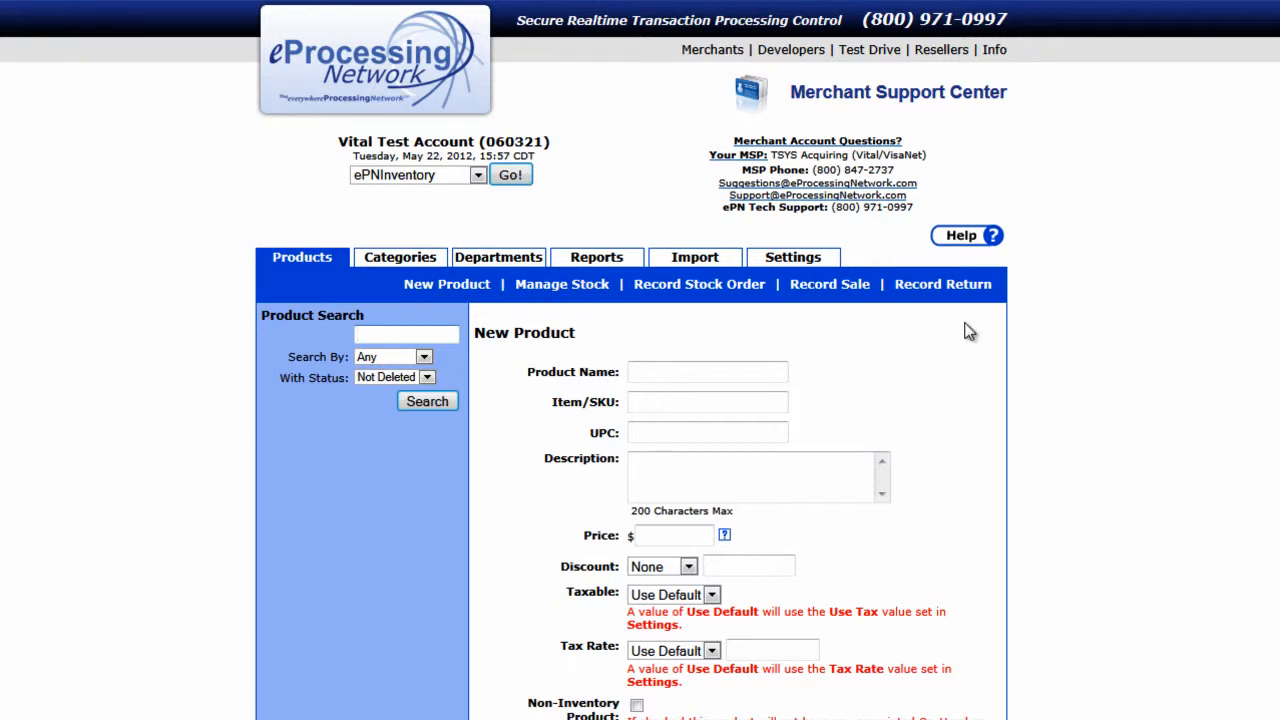
{"action": "scroll", "coordinate": [640, 400], "scroll_direction": "down", "scroll_amount": 3}
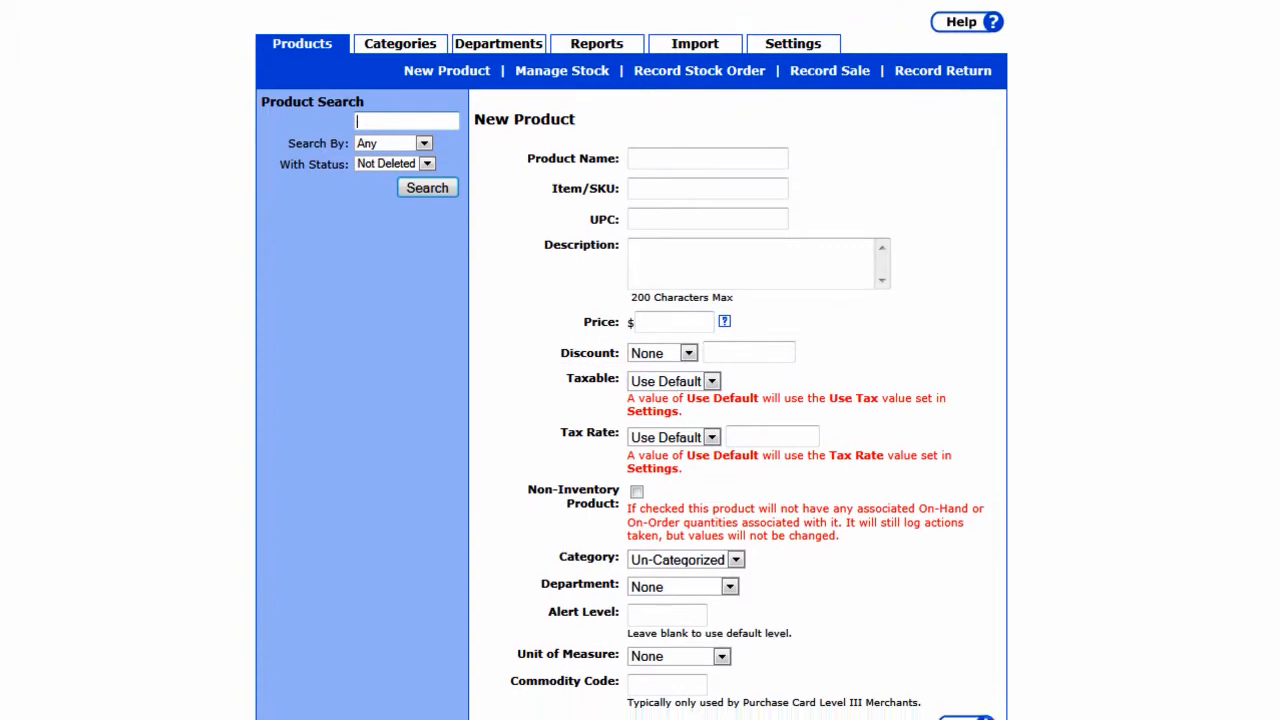
{"action": "left_click", "coordinate": [732, 170]}
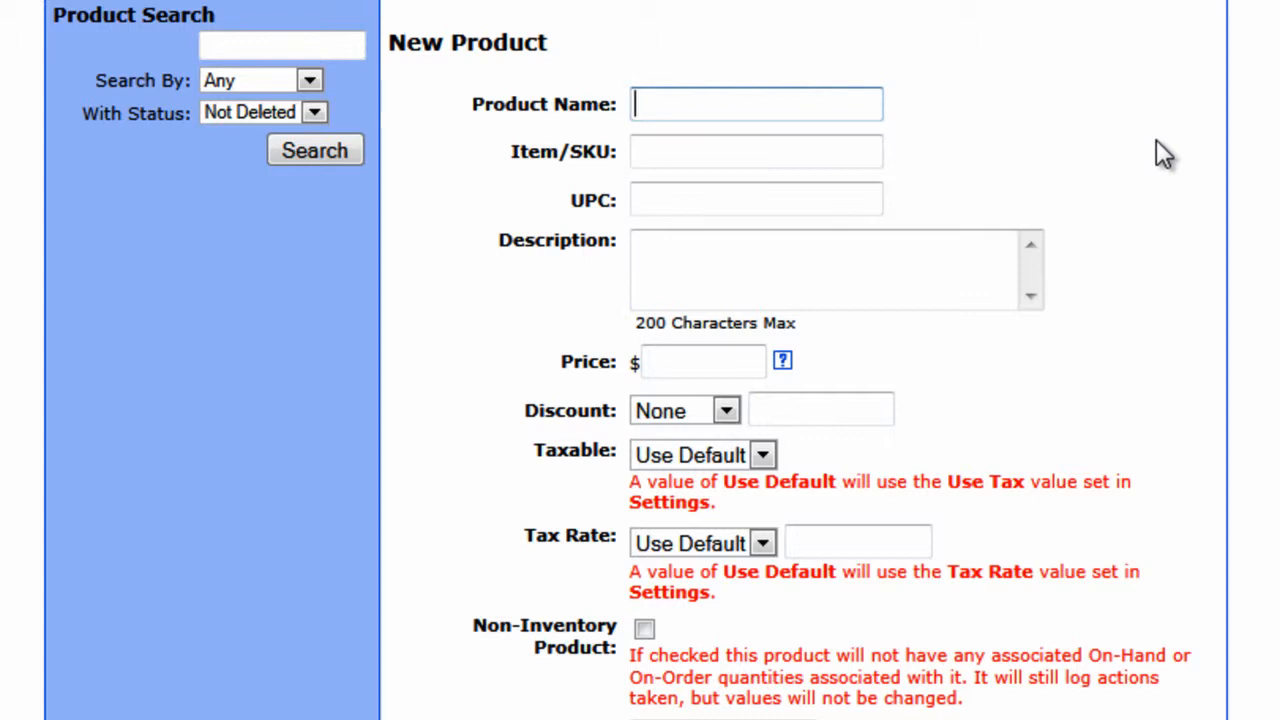
{"action": "type", "text": "Sample T-Shirts"}
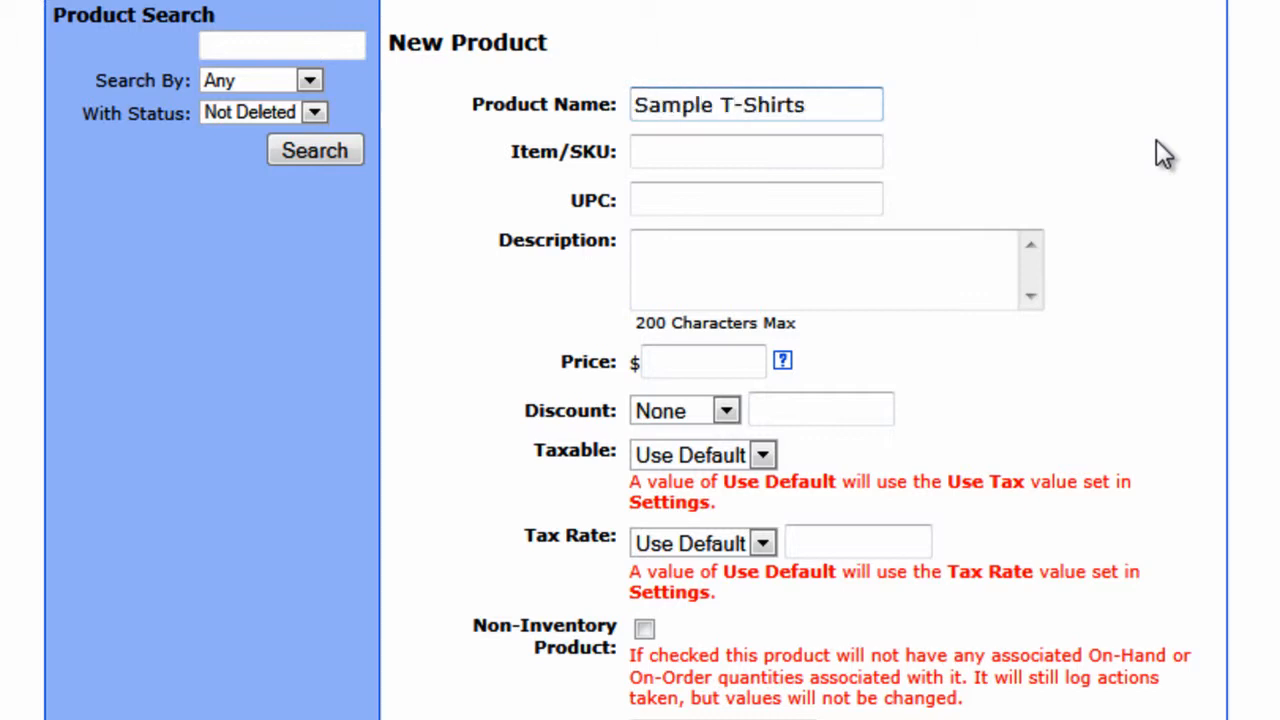
{"action": "left_click", "coordinate": [852, 158]}
{"action": "type", "text": "C12546"}
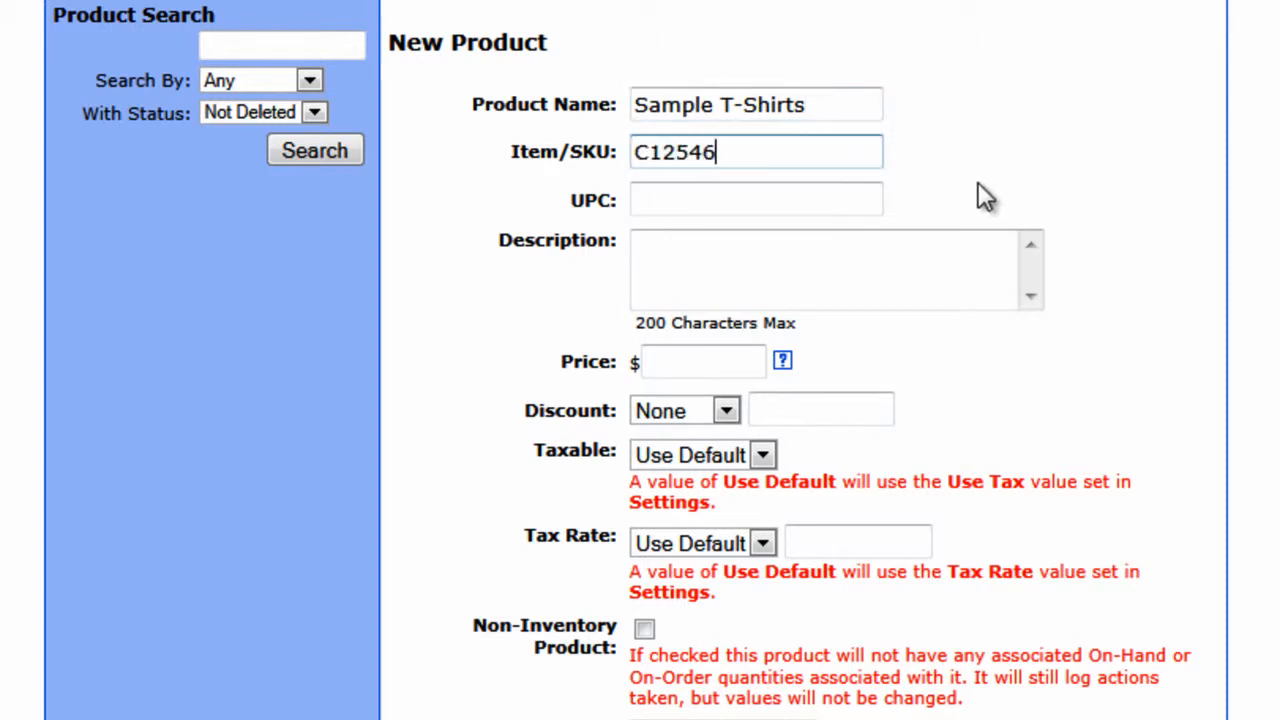
{"action": "key", "text": "Tab"}
{"action": "type", "text": "11100000222"}
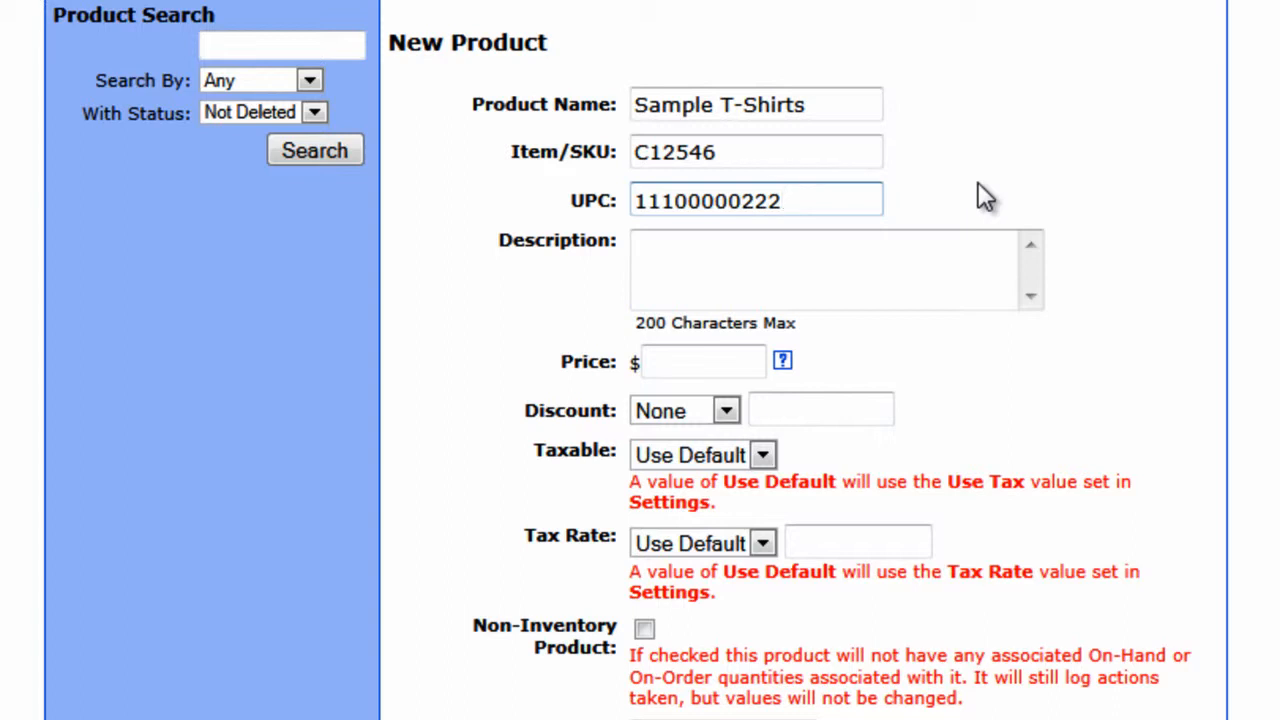
Step: Enter the description Green Uniform Shirt and set the price to 15.75
{"action": "left_click", "coordinate": [958, 232]}
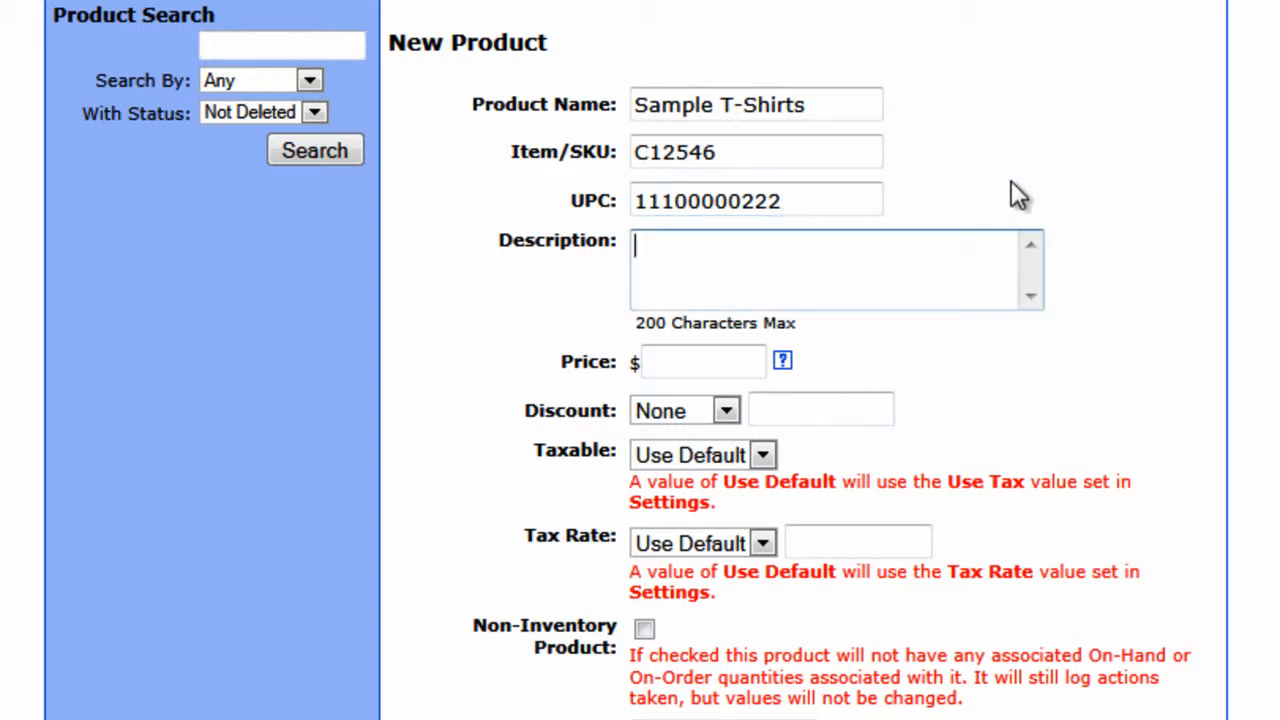
{"action": "type", "text": "Green U"}
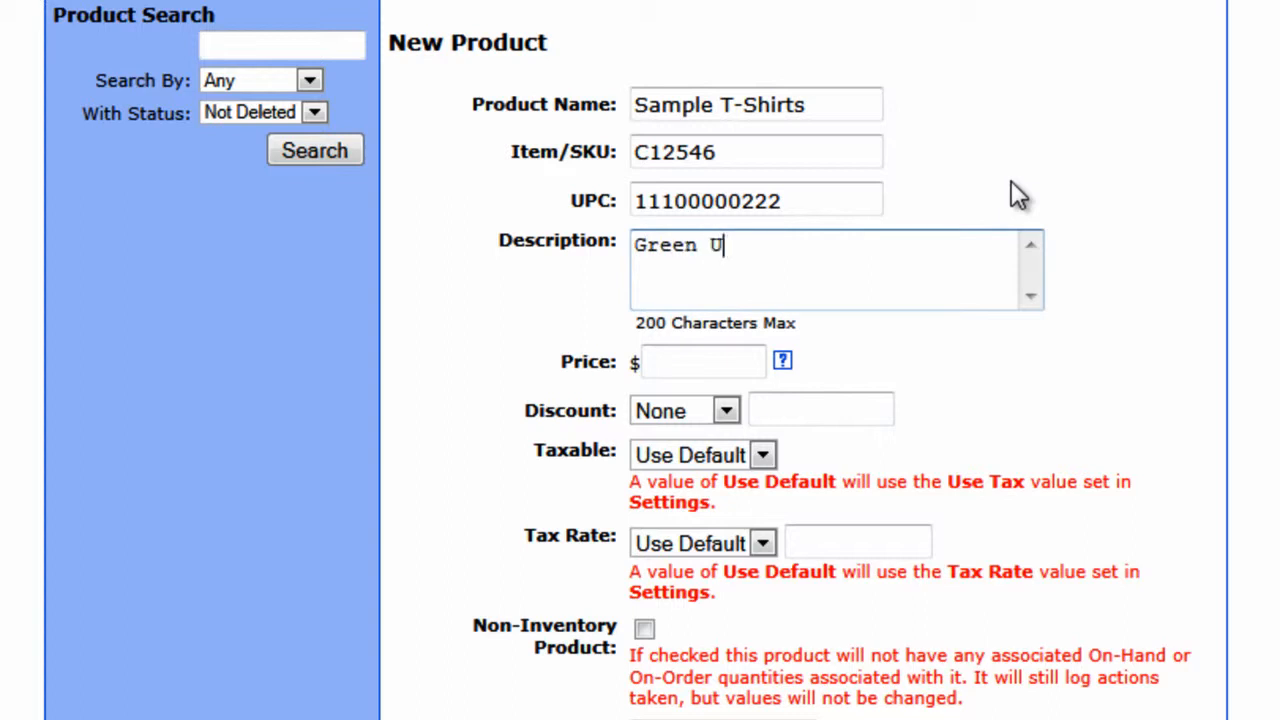
{"action": "type", "text": "niform Shirt"}
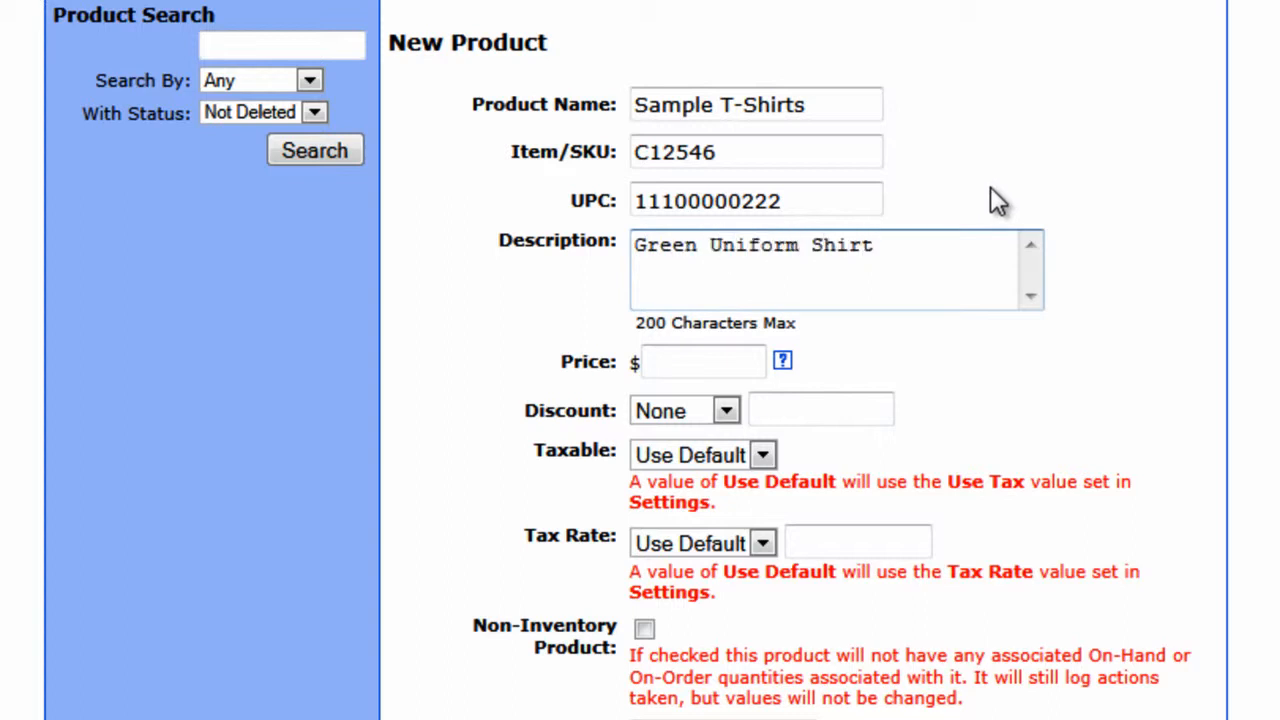
{"action": "left_click", "coordinate": [757, 362]}
{"action": "type", "text": "15.75"}
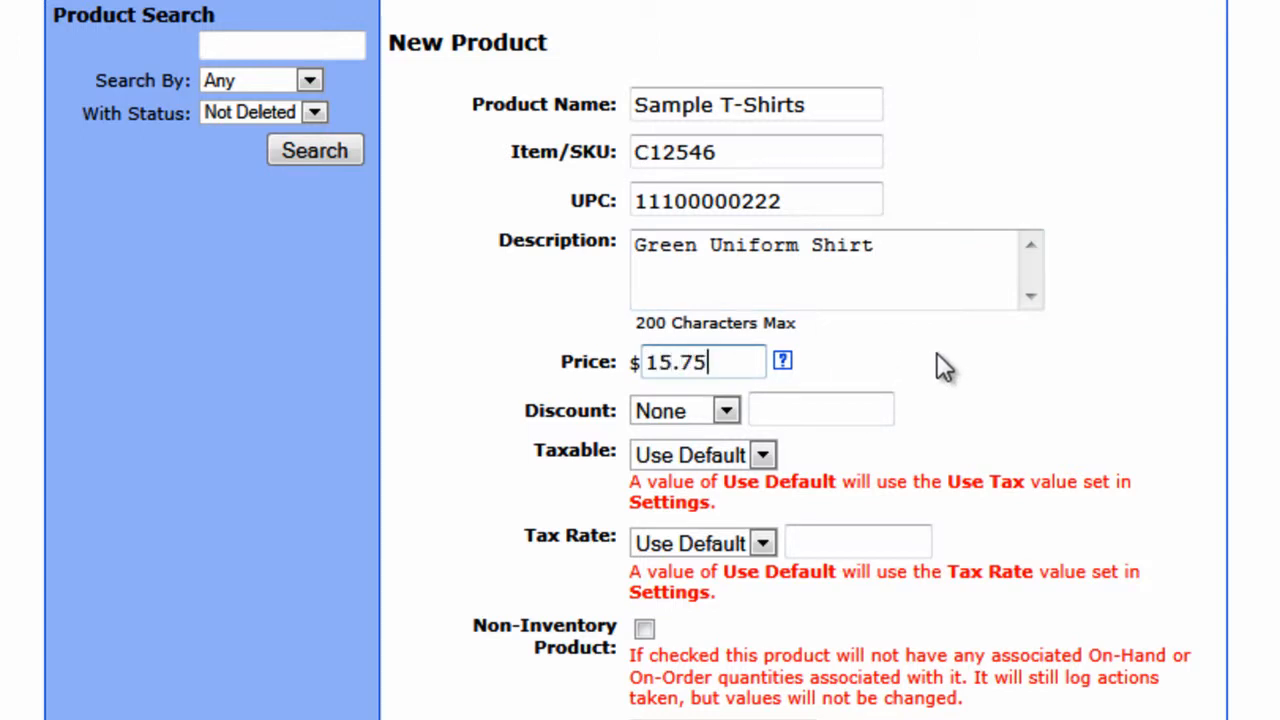
Step: Review the discount, taxable and tax rate options, keeping None for the discount and Use Default for both tax fields
{"action": "left_click", "coordinate": [725, 412]}
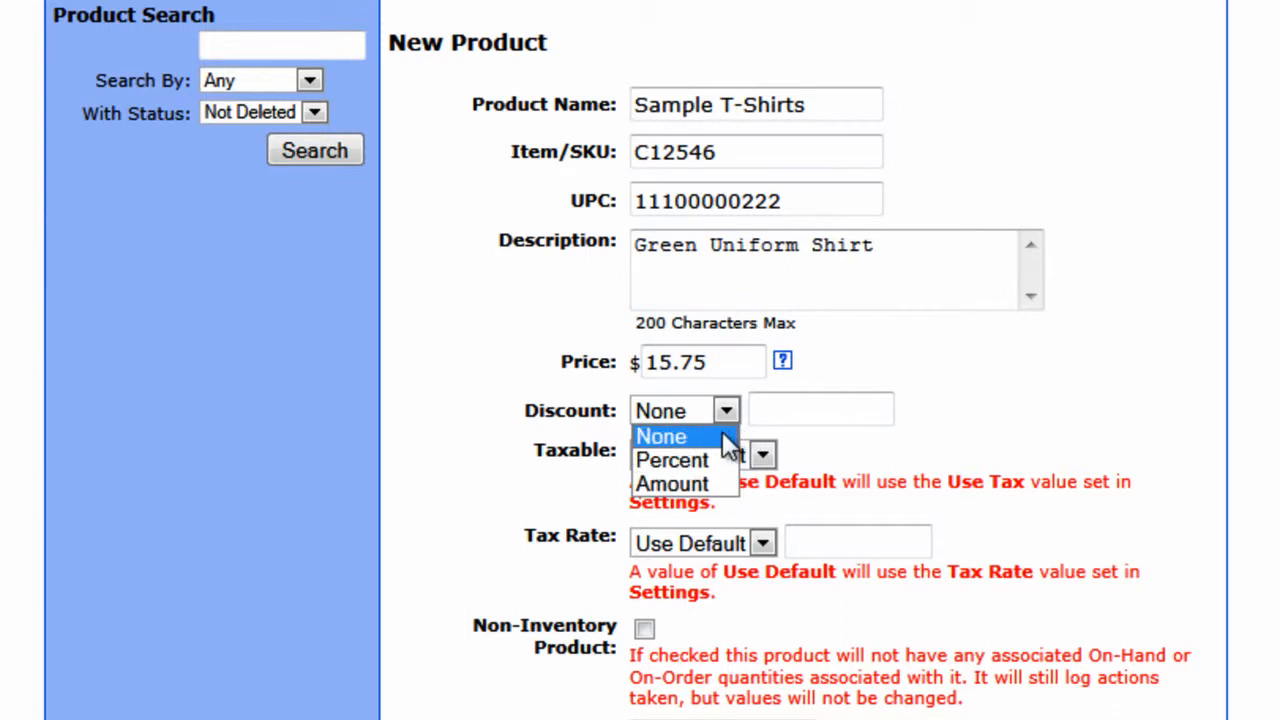
{"action": "left_click", "coordinate": [700, 437]}
{"action": "left_click", "coordinate": [816, 442]}
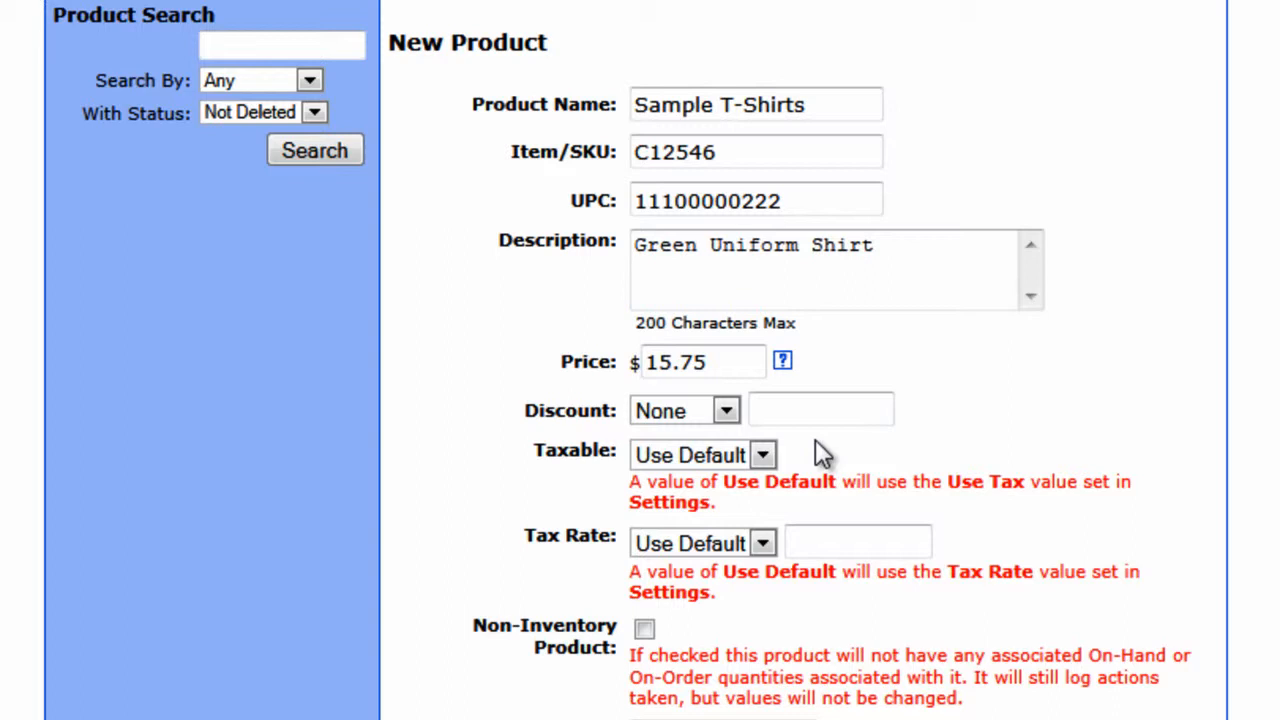
{"action": "left_click", "coordinate": [766, 460]}
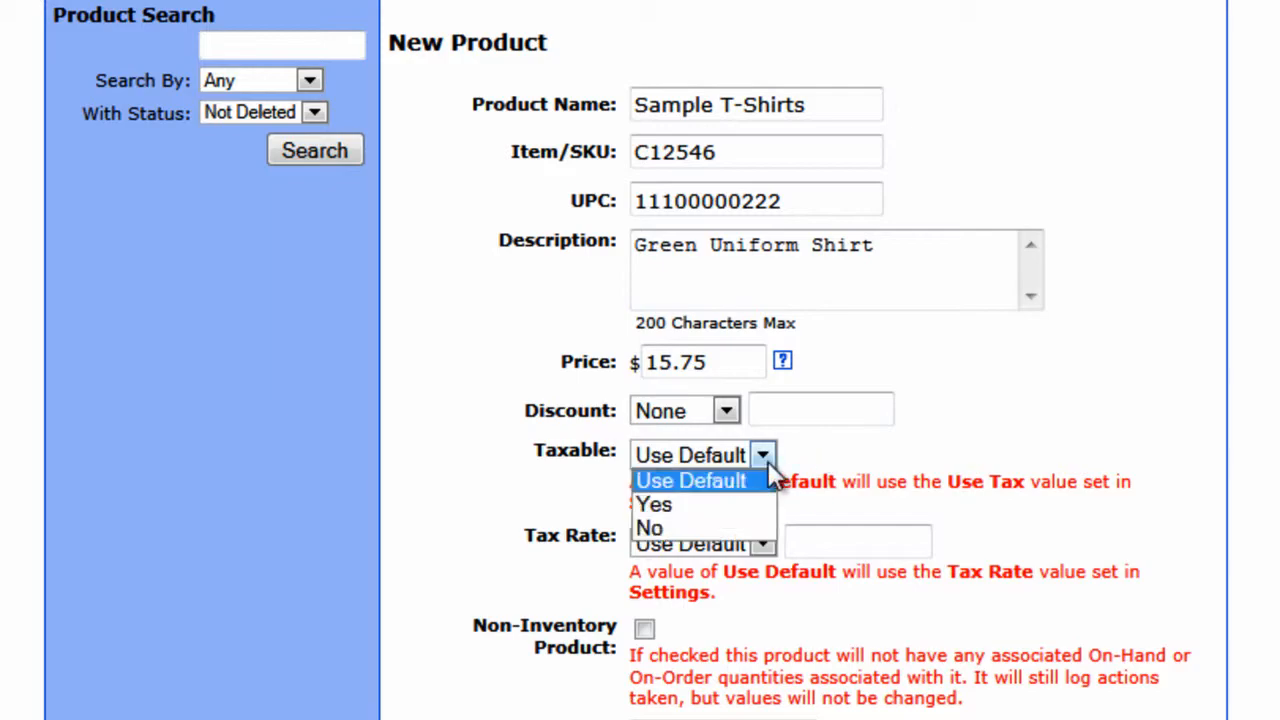
{"action": "left_click", "coordinate": [768, 463]}
{"action": "left_click", "coordinate": [765, 544]}
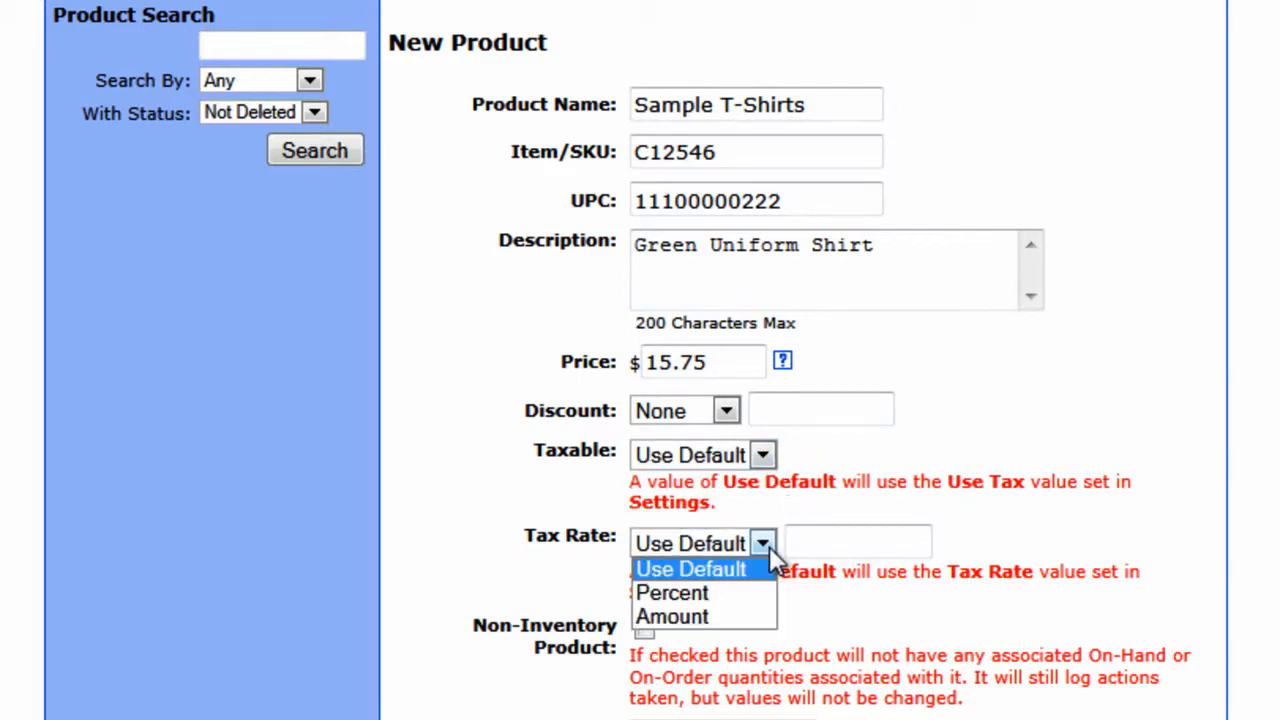
{"action": "left_click", "coordinate": [769, 546]}
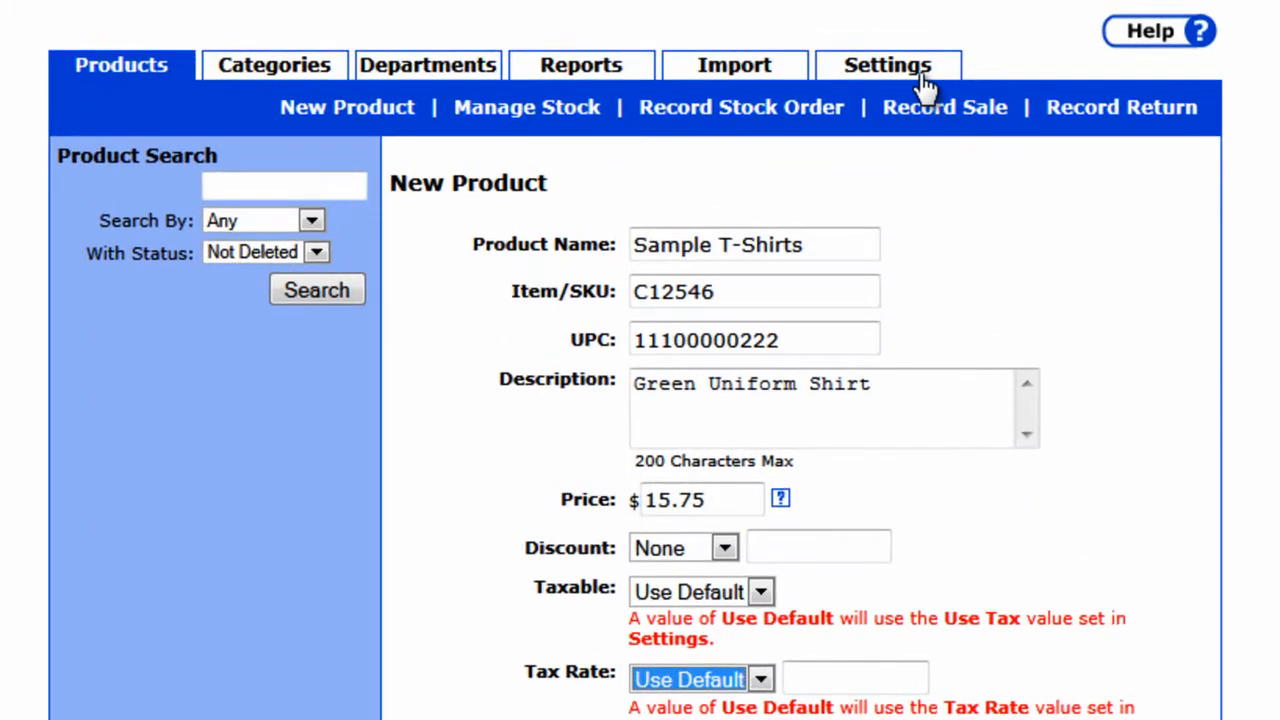
Step: Examine the default Use Tax options and the default tax rate in the inventory settings
{"action": "left_click", "coordinate": [905, 69]}
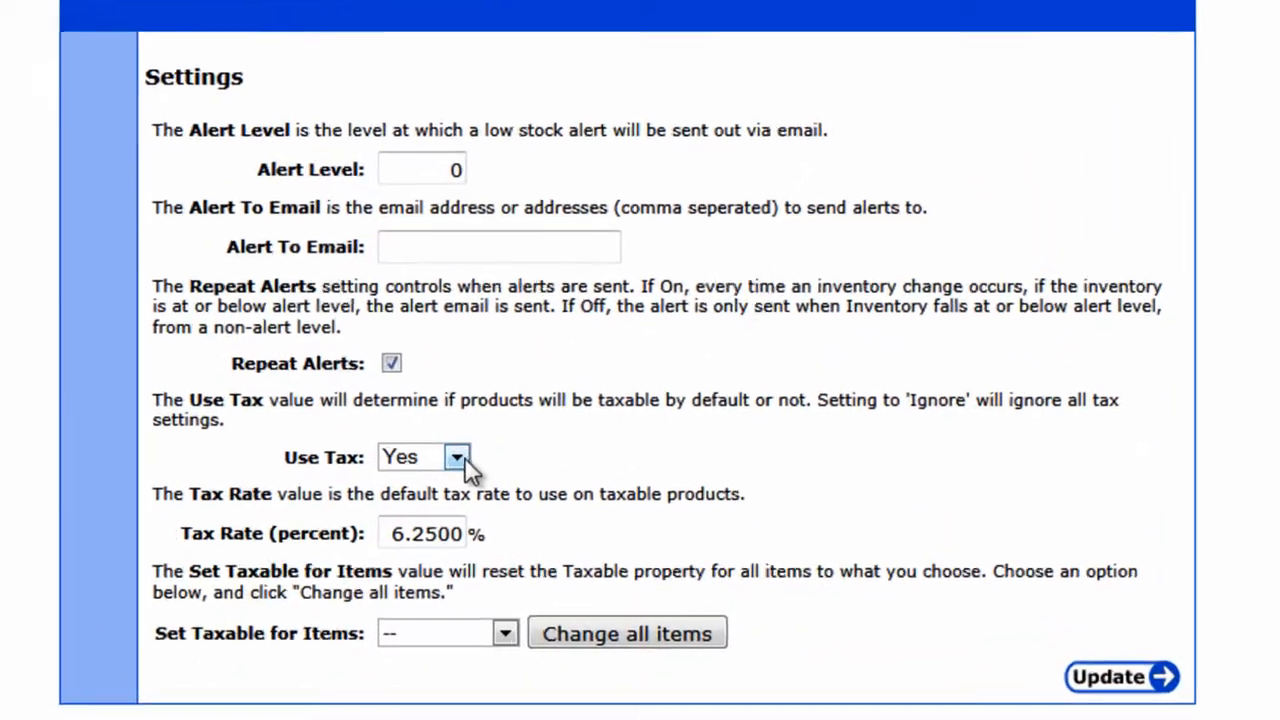
{"action": "left_click", "coordinate": [518, 531]}
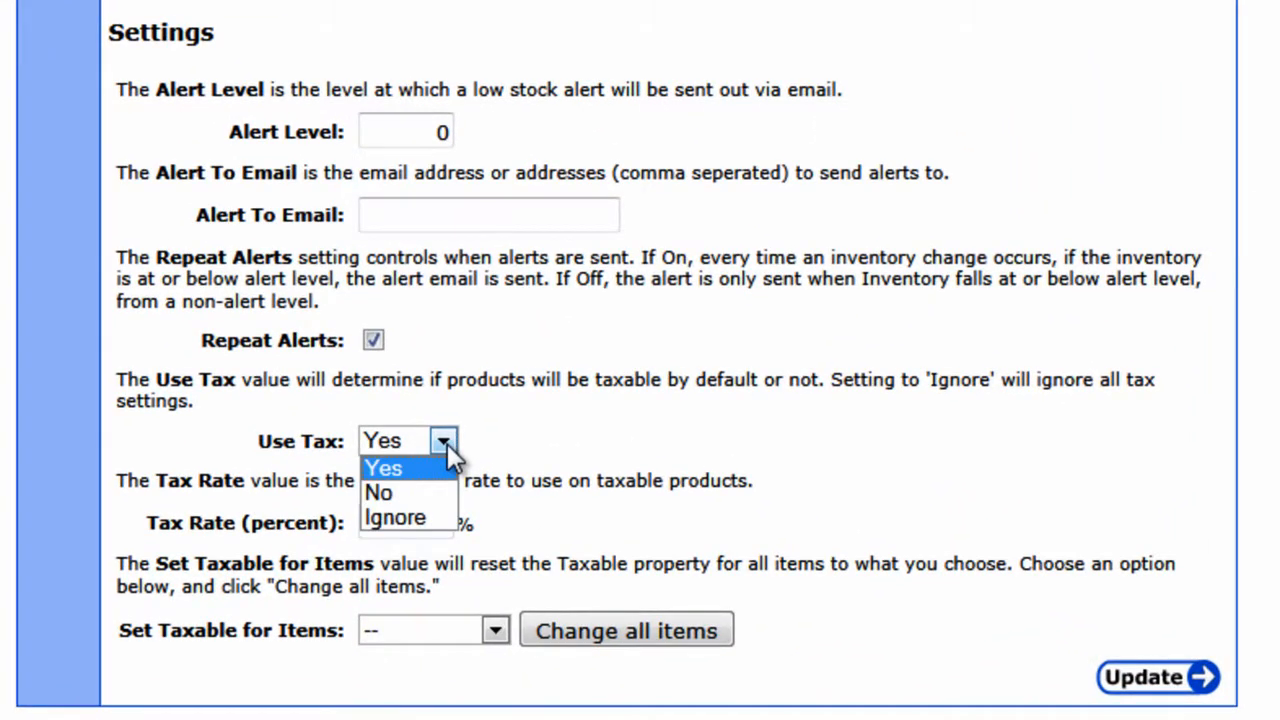
{"action": "left_click", "coordinate": [446, 466]}
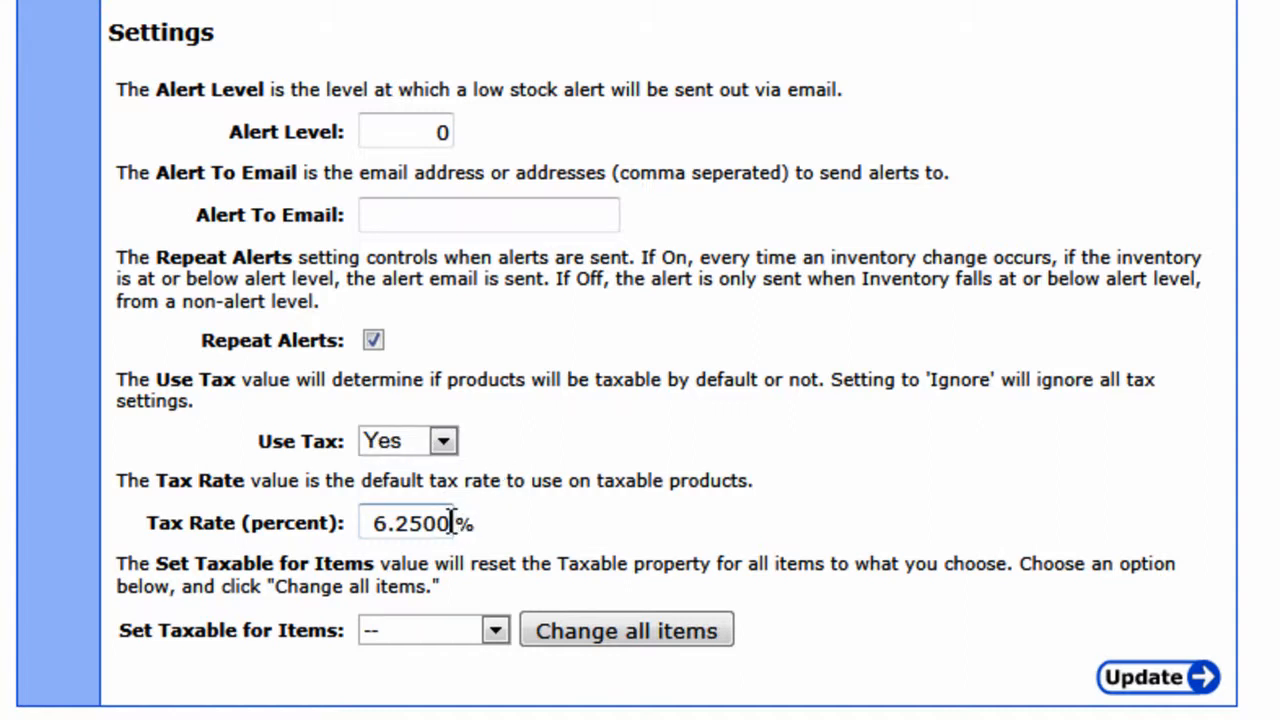
{"action": "left_click_drag", "start_coordinate": [452, 521], "coordinate": [333, 518]}
{"action": "left_click", "coordinate": [560, 440]}
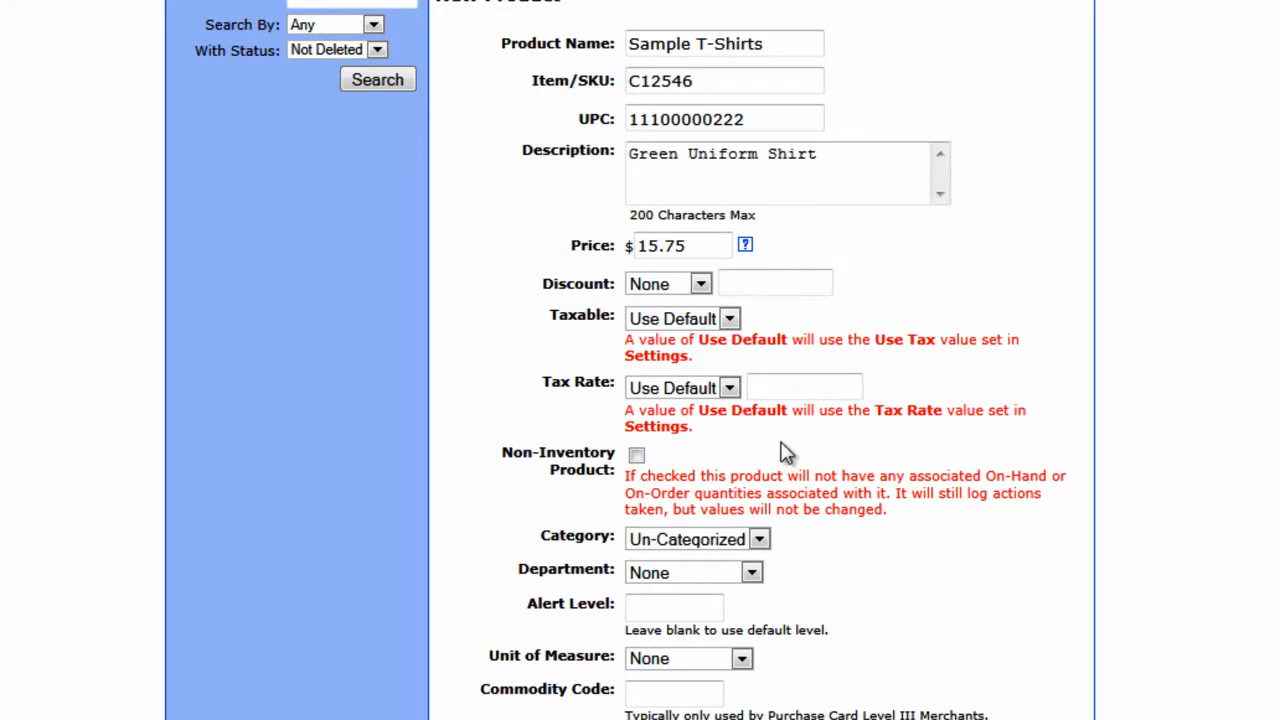
Step: Try marking the product as a Non-Inventory Product and clear the option again
{"action": "left_click", "coordinate": [637, 455]}
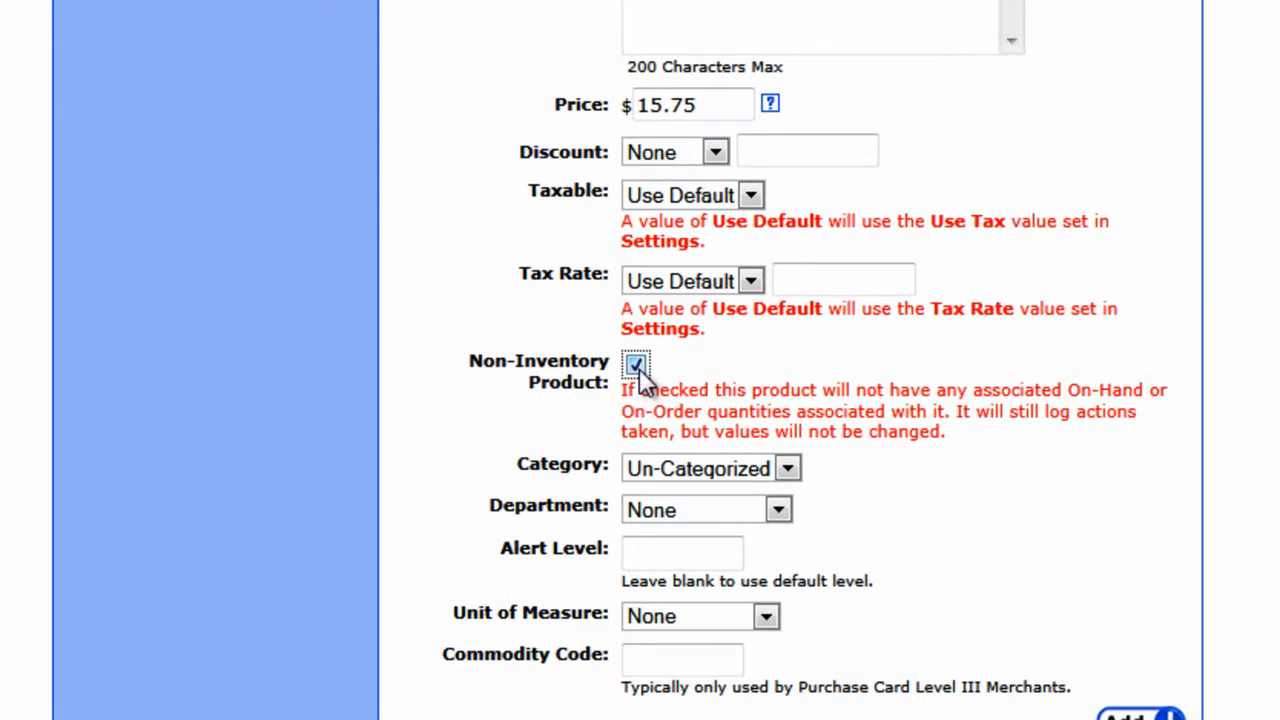
{"action": "left_click", "coordinate": [637, 366]}
Step: Review the category and department choices, keeping Un-Categorized and None
{"action": "scroll", "coordinate": [700, 366], "scroll_direction": "down", "scroll_amount": 2}
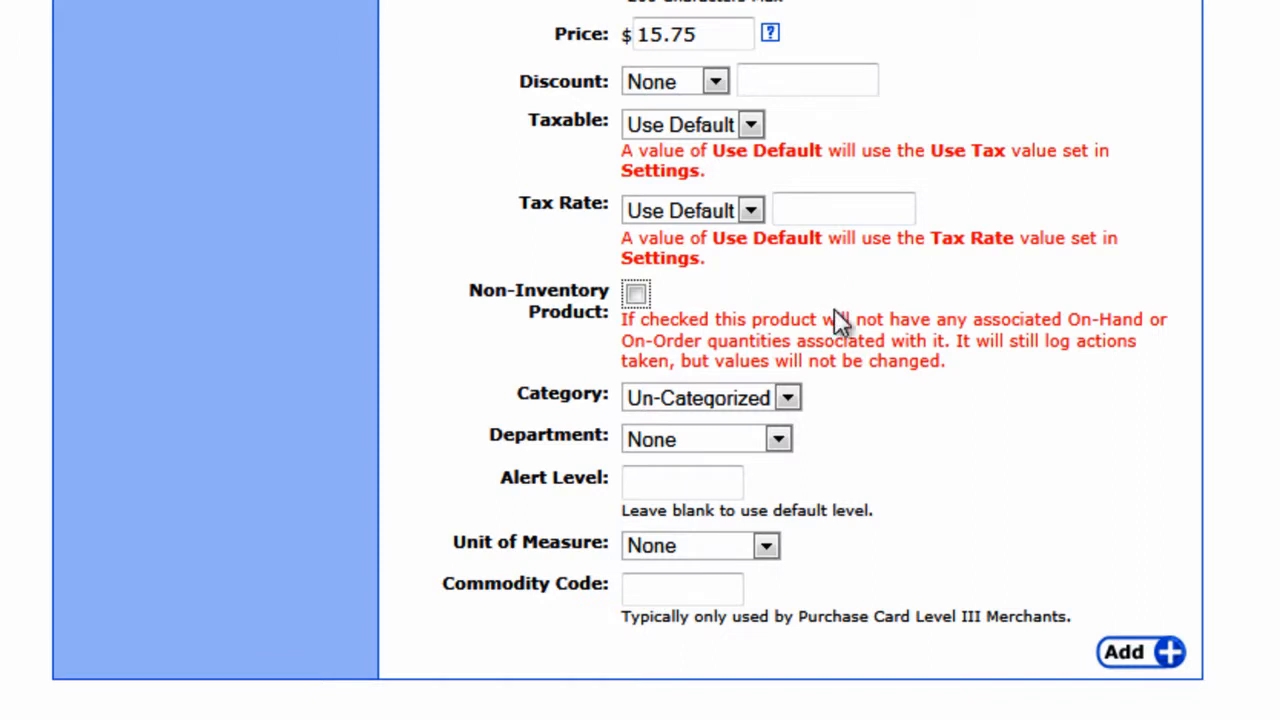
{"action": "left_click", "coordinate": [788, 399]}
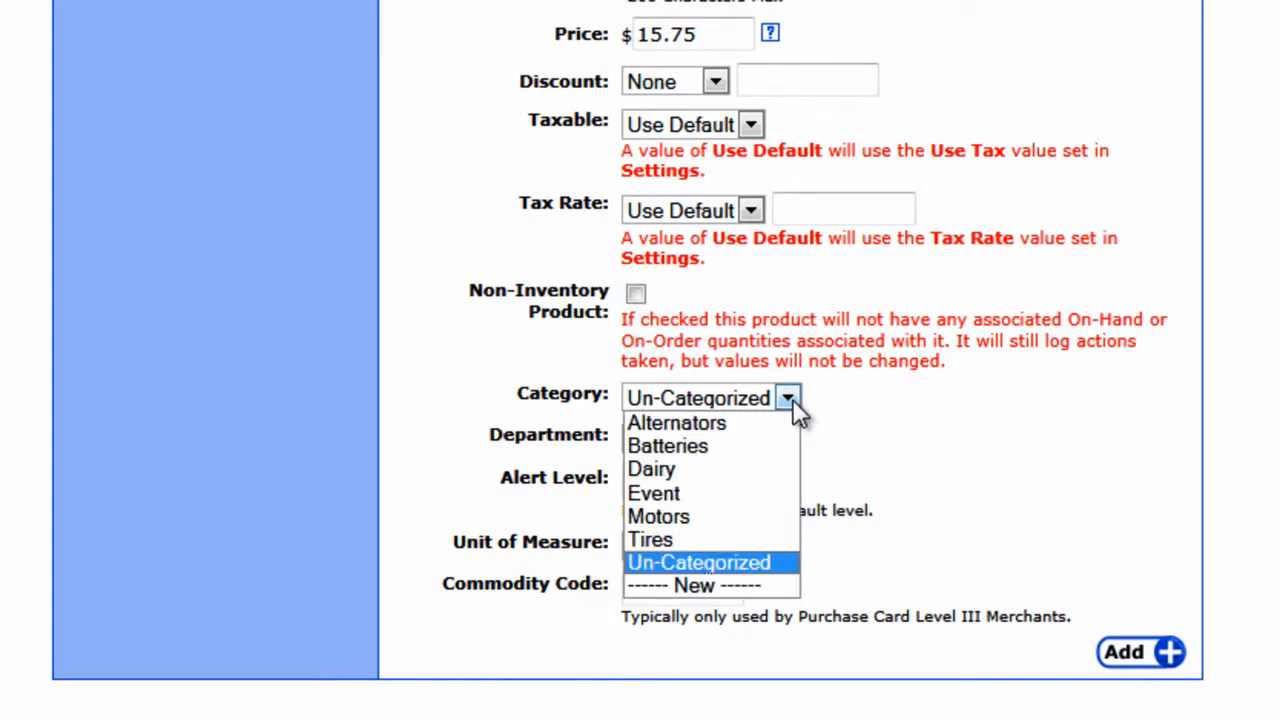
{"action": "left_click", "coordinate": [786, 560]}
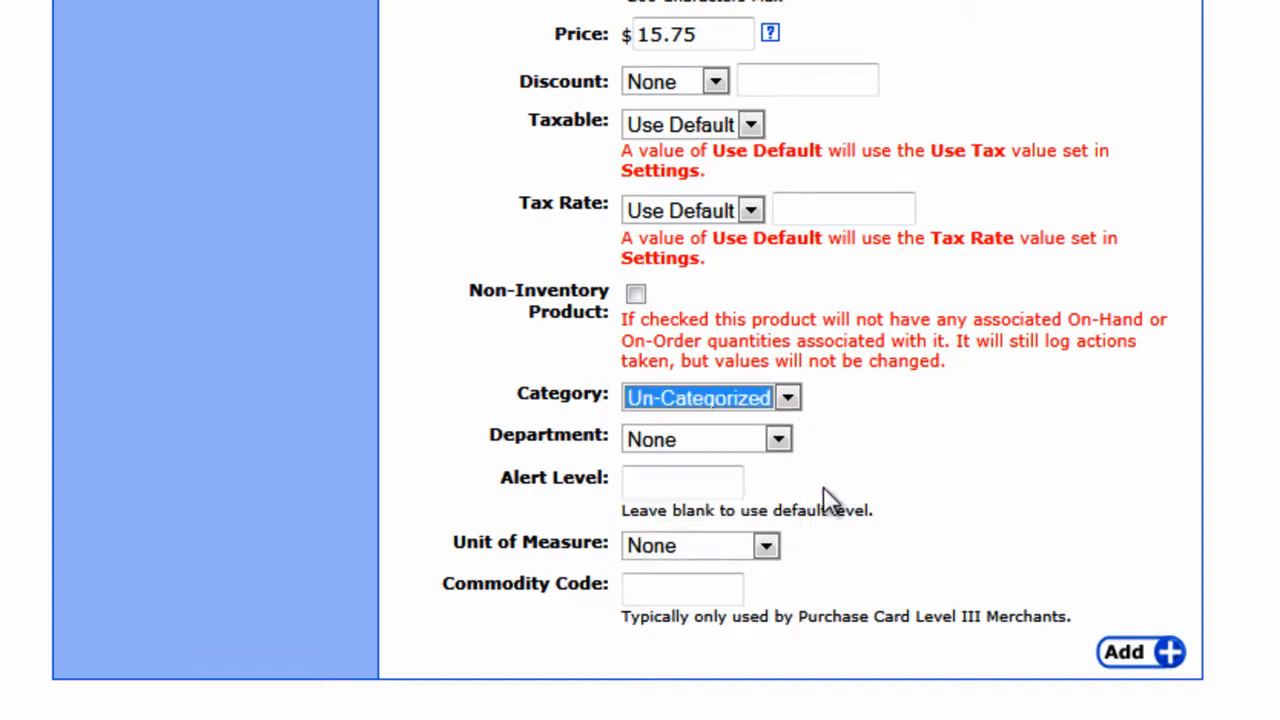
{"action": "left_click", "coordinate": [778, 440]}
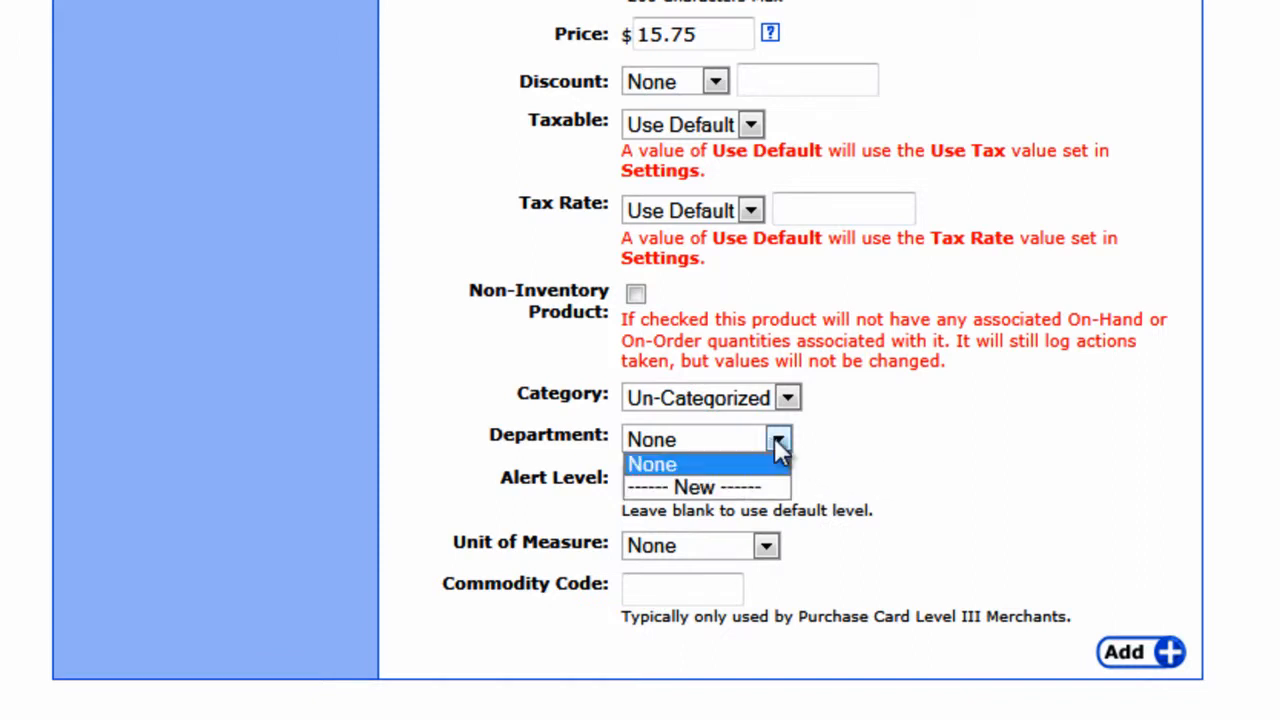
{"action": "left_click", "coordinate": [776, 440]}
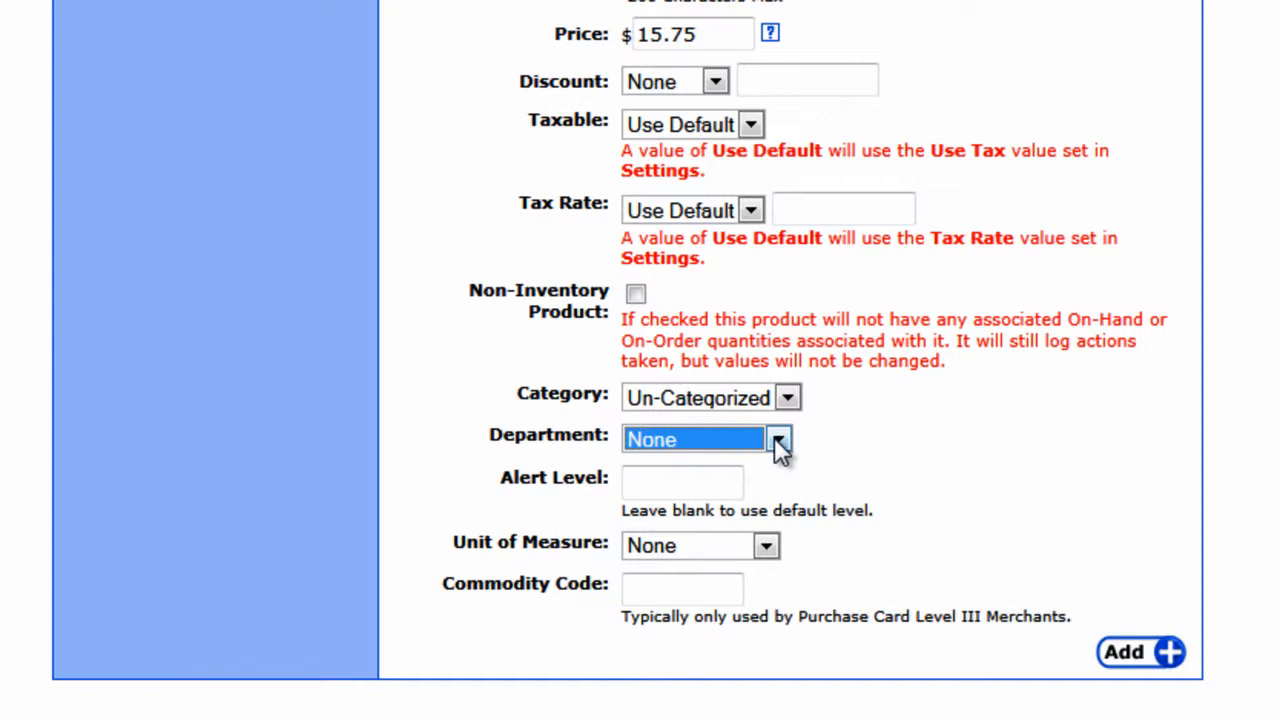
Step: Try an alert level of 20, clear it and check the default alert level in the inventory settings
{"action": "left_click", "coordinate": [709, 481]}
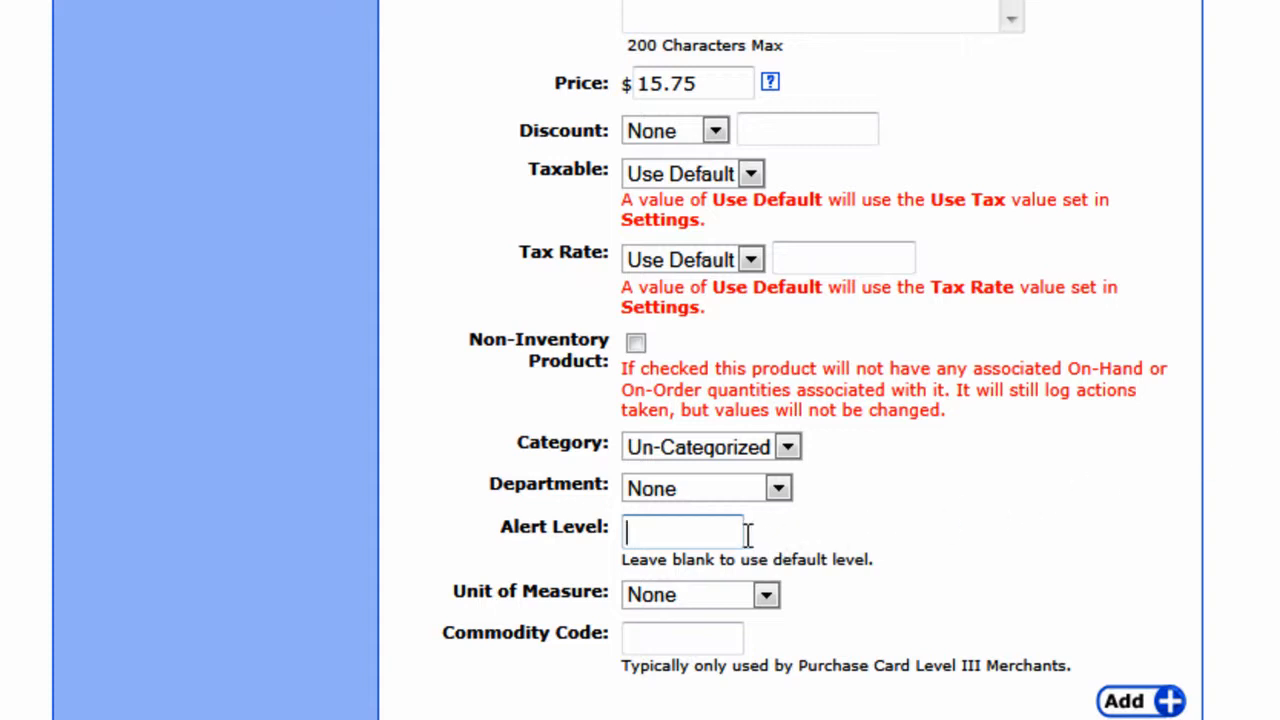
{"action": "type", "text": "20"}
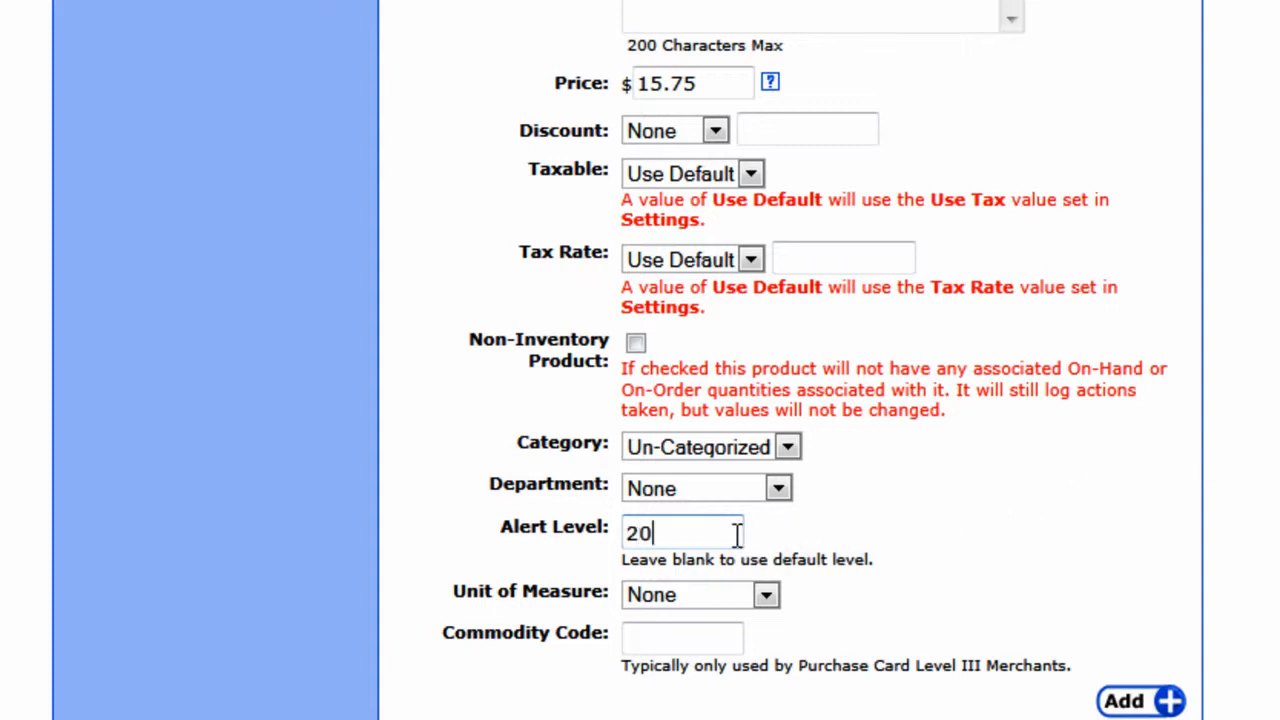
{"action": "key", "text": "BackSpace"}
{"action": "key", "text": "BackSpace"}
{"action": "left_click", "coordinate": [800, 538]}
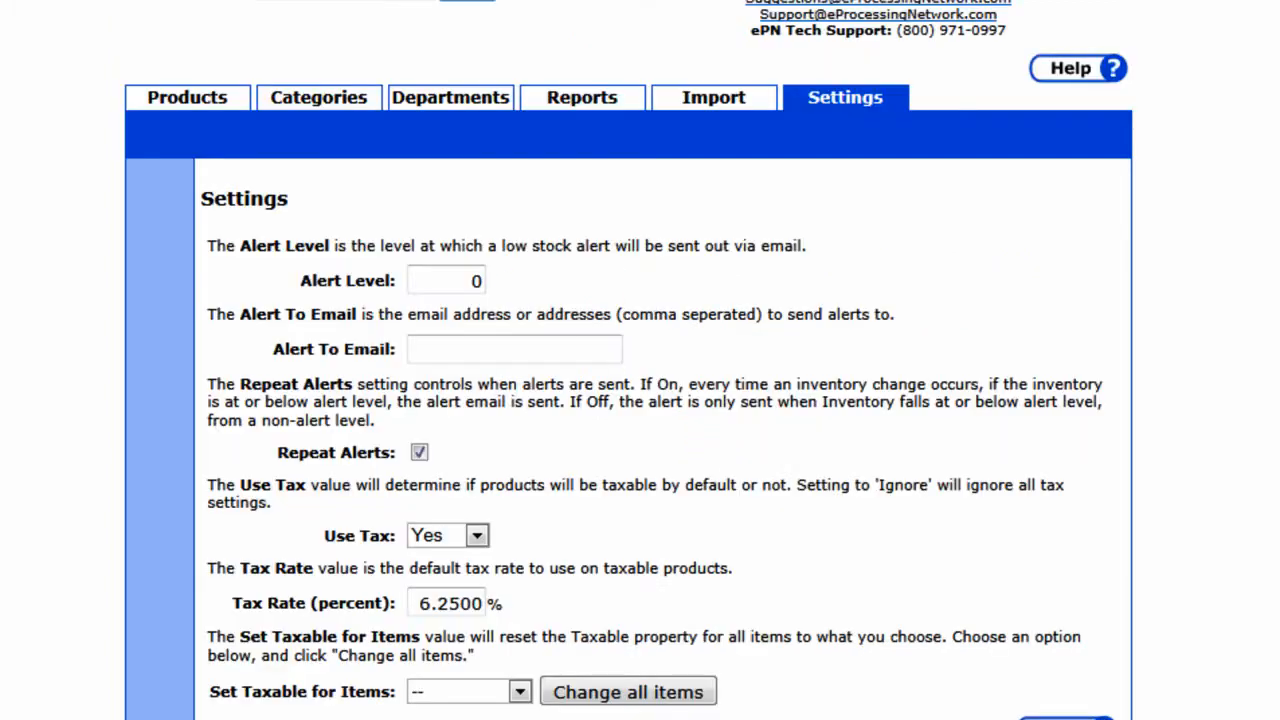
{"action": "left_click_drag", "start_coordinate": [468, 281], "coordinate": [566, 300]}
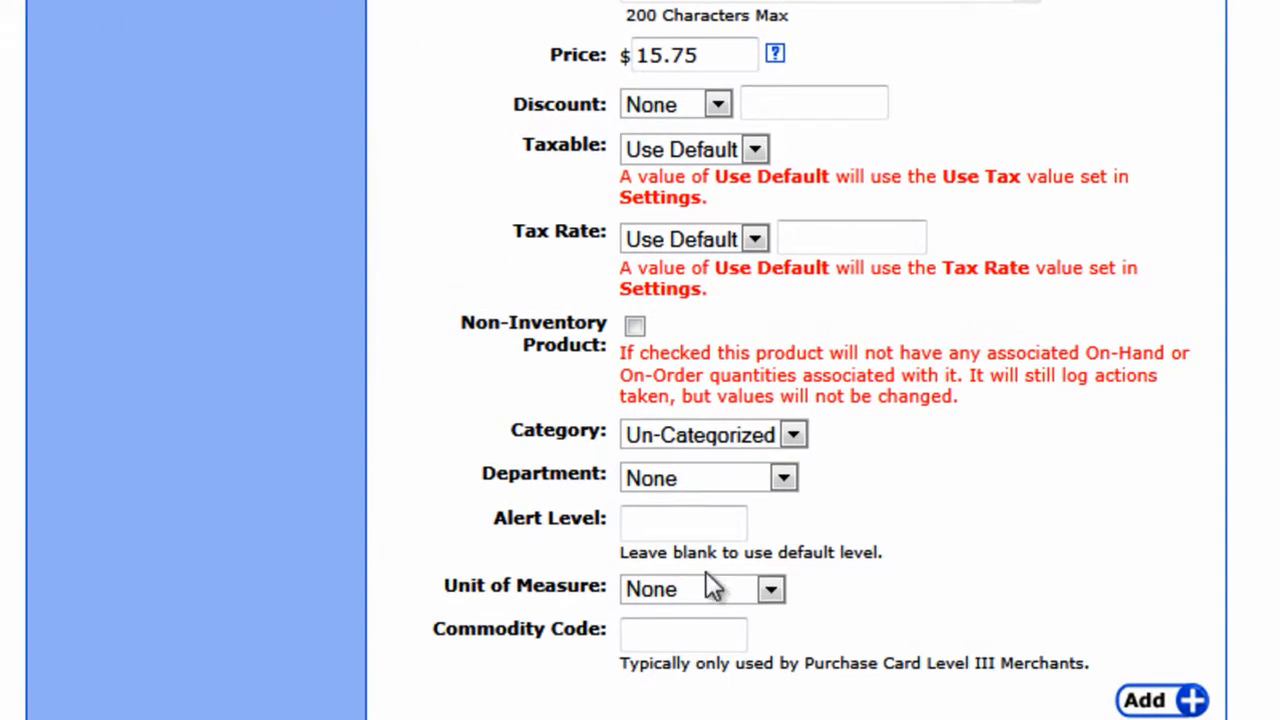
Step: Set the unit of measure to Each, enter commodity code 686154 and add the product to the inventory
{"action": "left_click", "coordinate": [745, 594]}
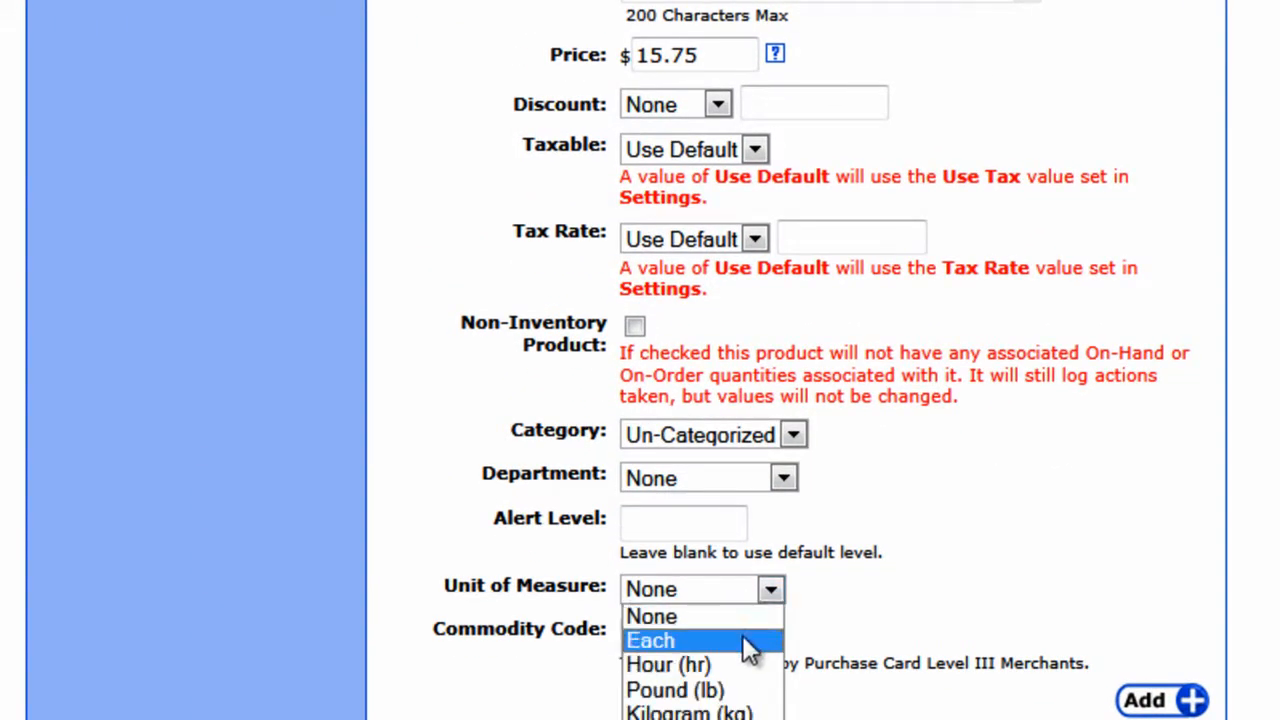
{"action": "left_click", "coordinate": [745, 636]}
{"action": "left_click", "coordinate": [740, 634]}
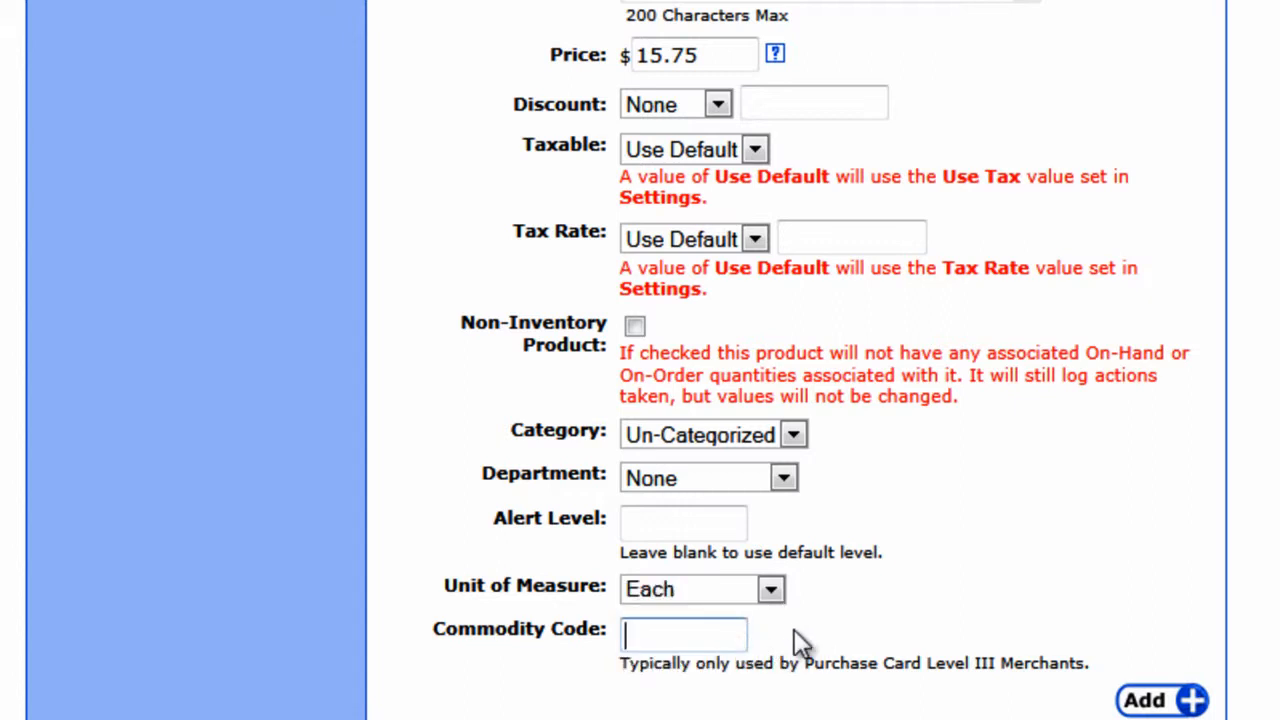
{"action": "type", "text": "686154"}
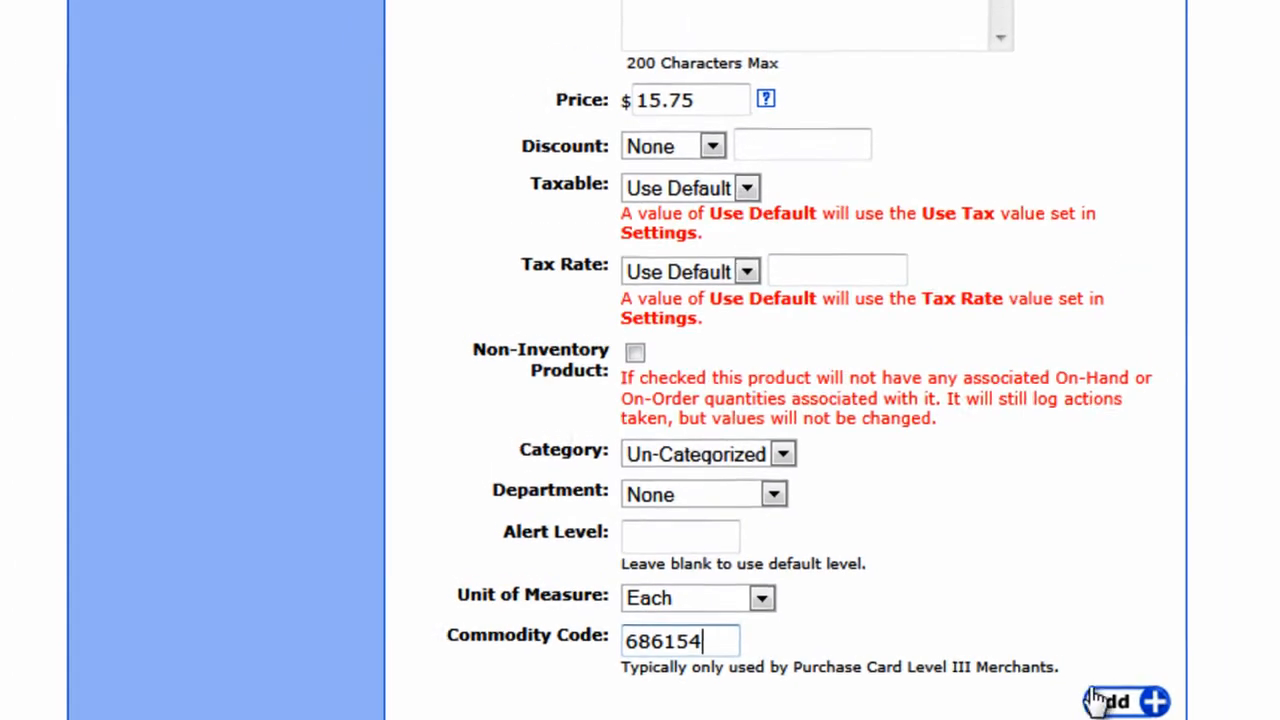
{"action": "left_click", "coordinate": [1100, 700]}
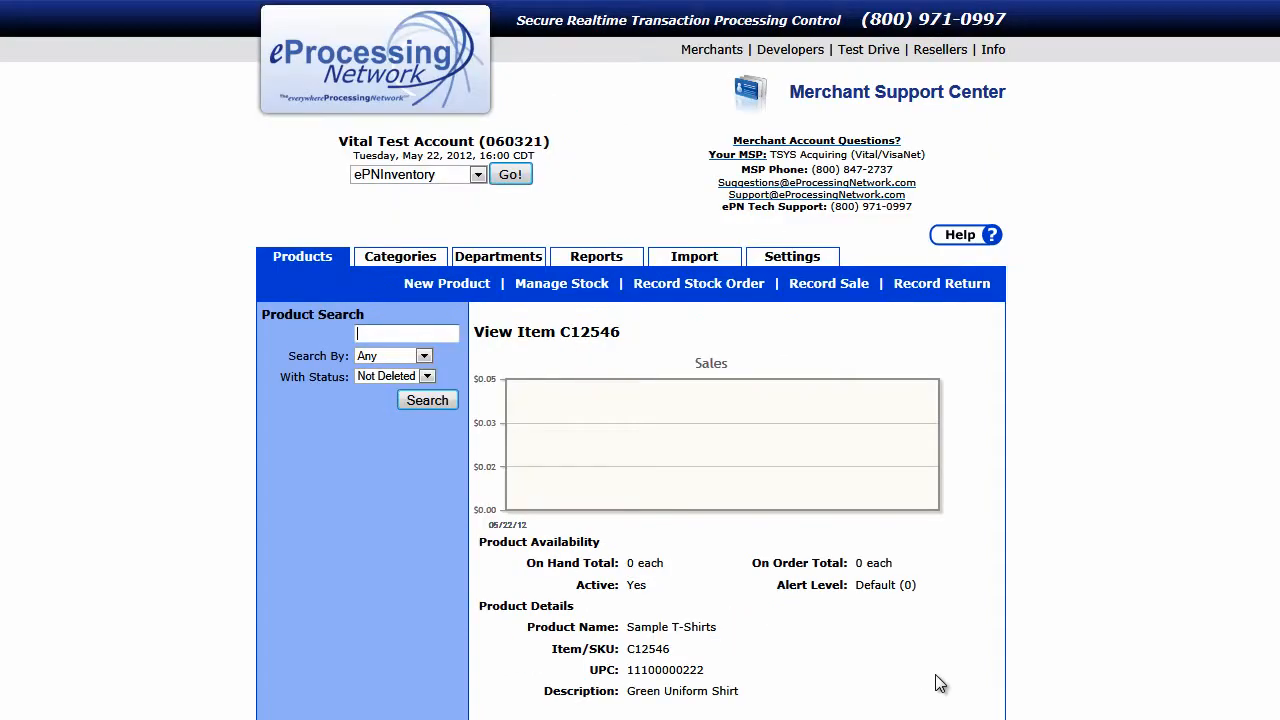
Step: Start a stock change for the Sample T-Shirts product with a quantity of 50 and the Add to Stock action
{"action": "scroll", "coordinate": [926, 622], "scroll_direction": "down", "scroll_amount": 5}
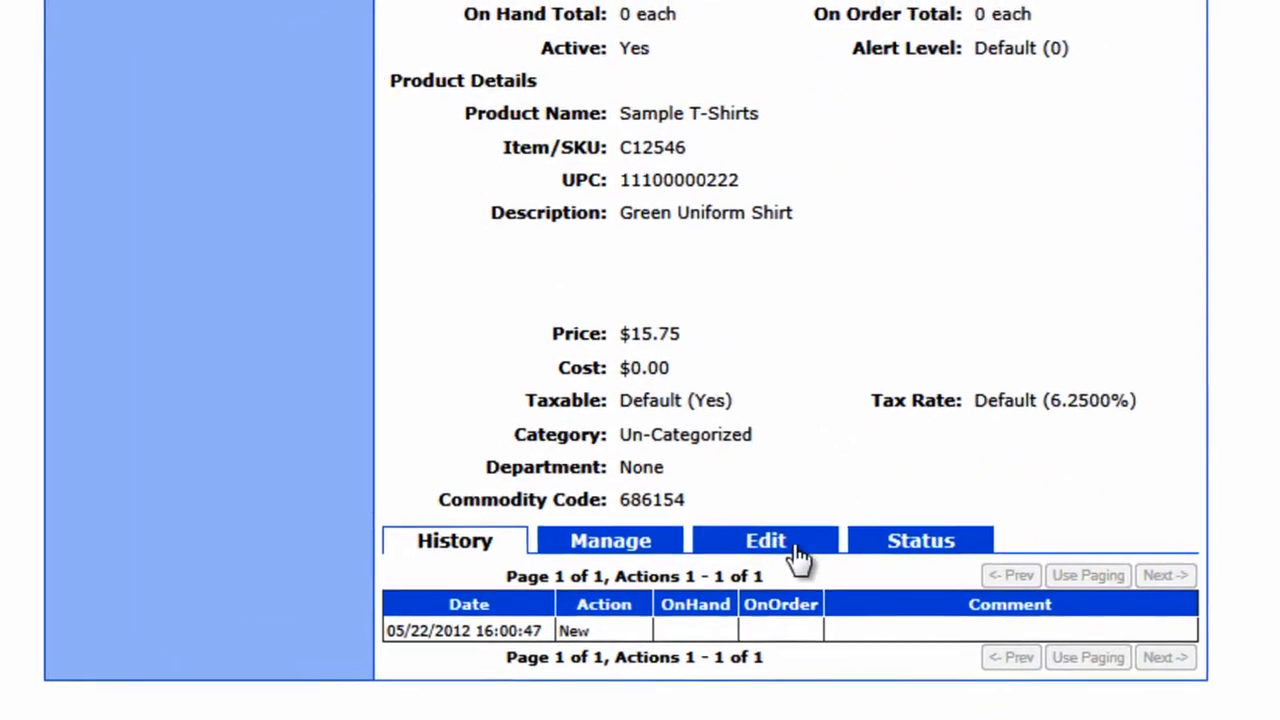
{"action": "left_click", "coordinate": [660, 547]}
{"action": "scroll", "coordinate": [697, 516], "scroll_direction": "down", "scroll_amount": 3}
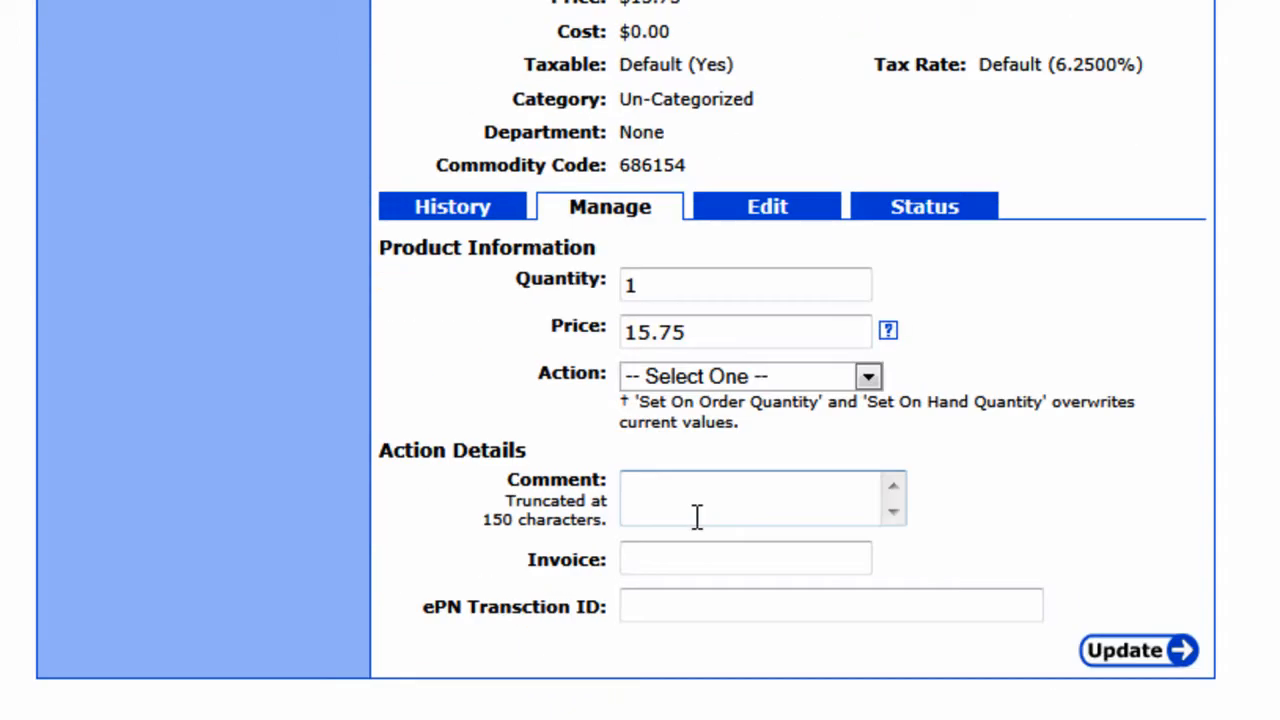
{"action": "left_click_drag", "start_coordinate": [680, 290], "coordinate": [237, 347]}
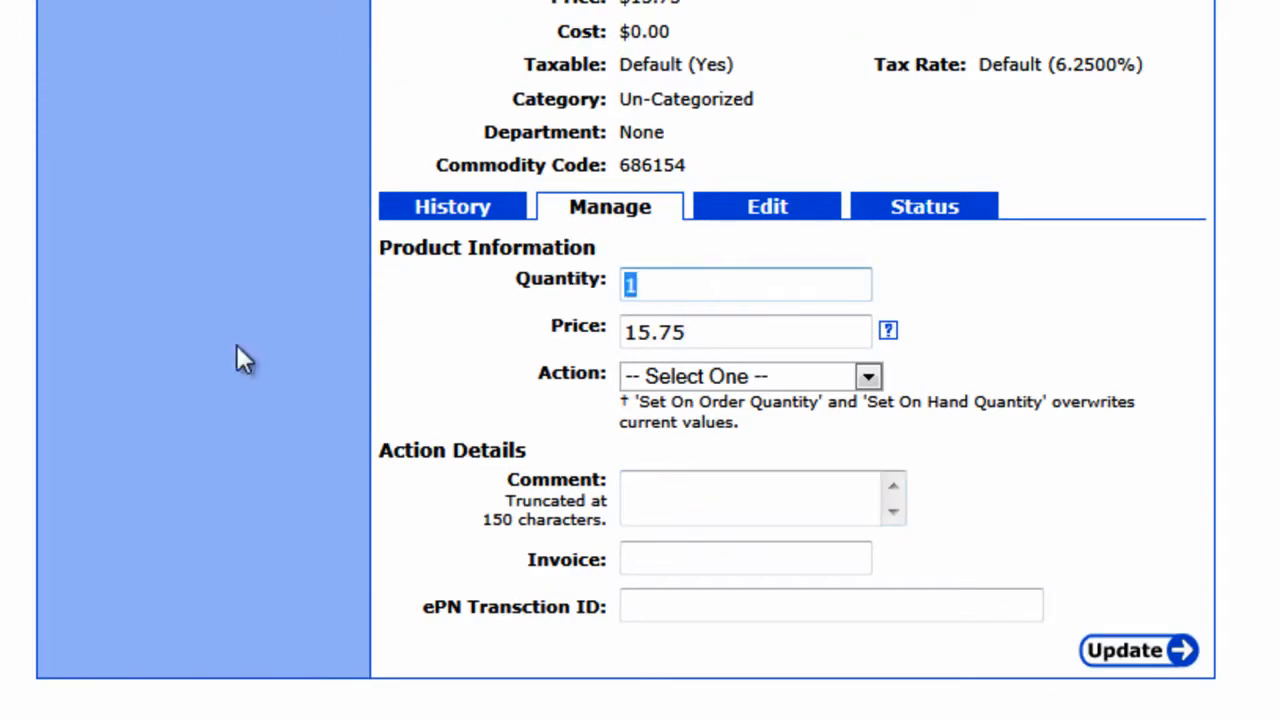
{"action": "type", "text": "50"}
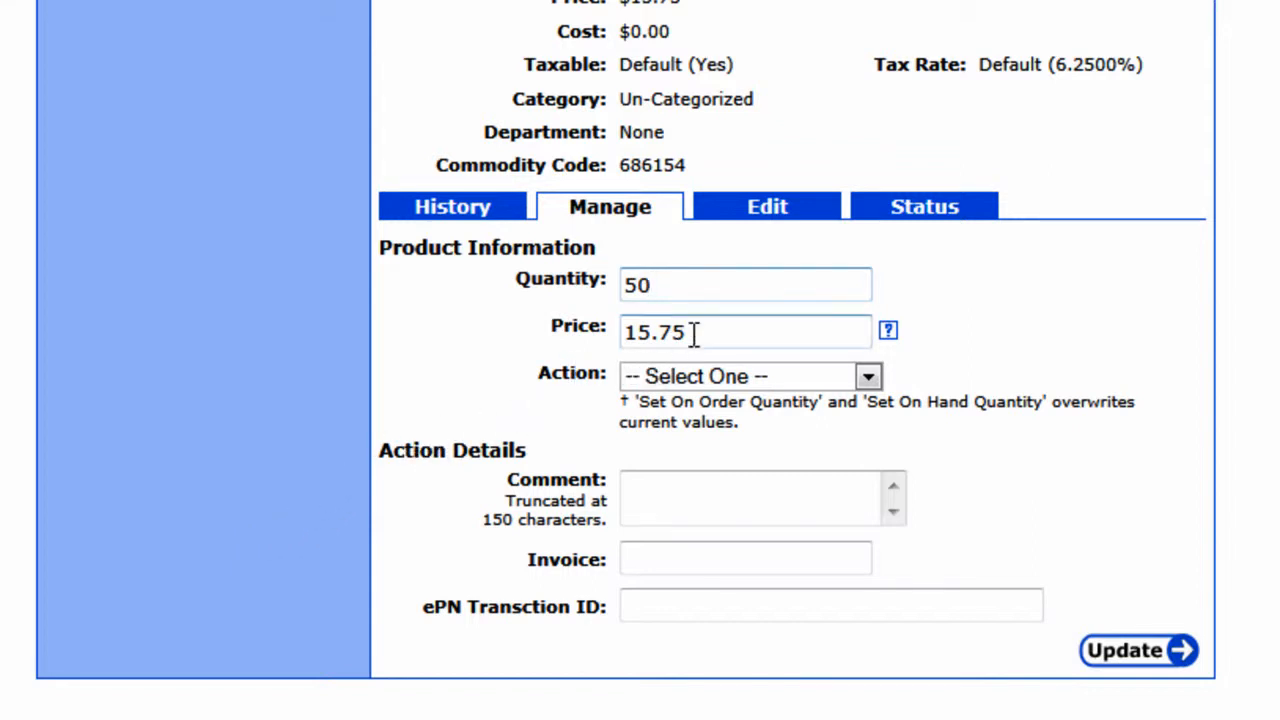
{"action": "mouse_move", "coordinate": [888, 335]}
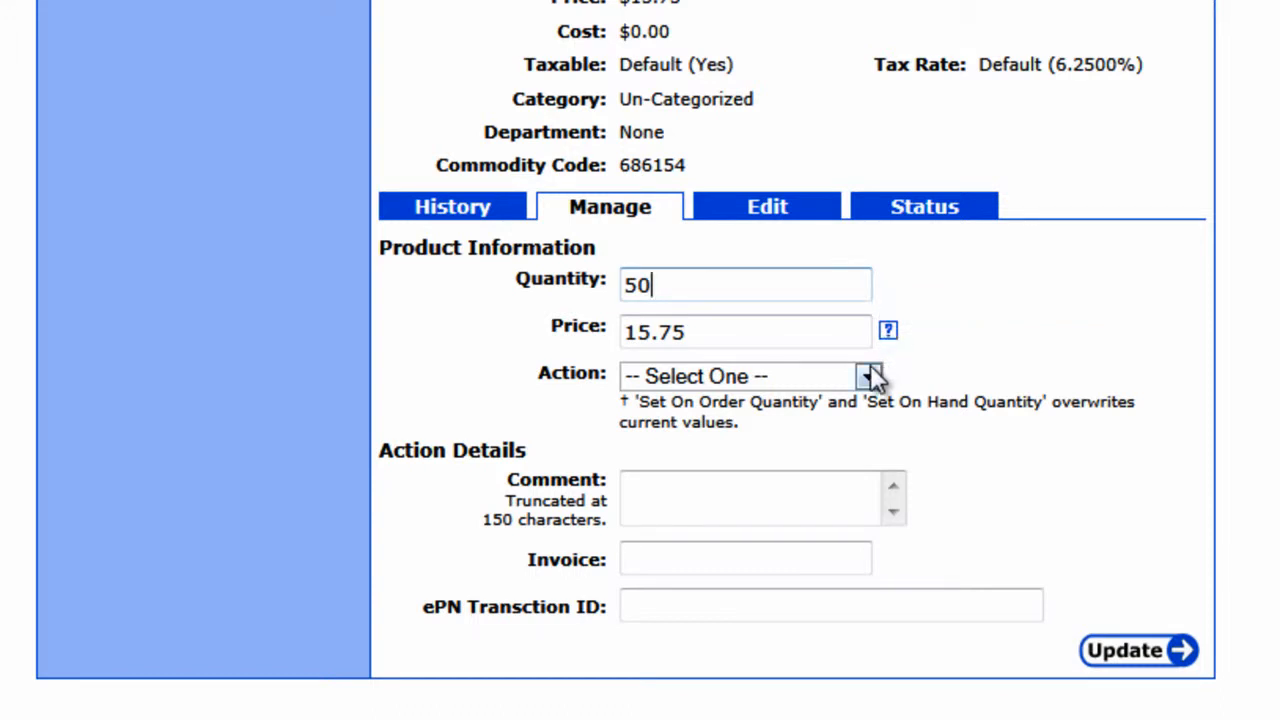
{"action": "left_click", "coordinate": [868, 377]}
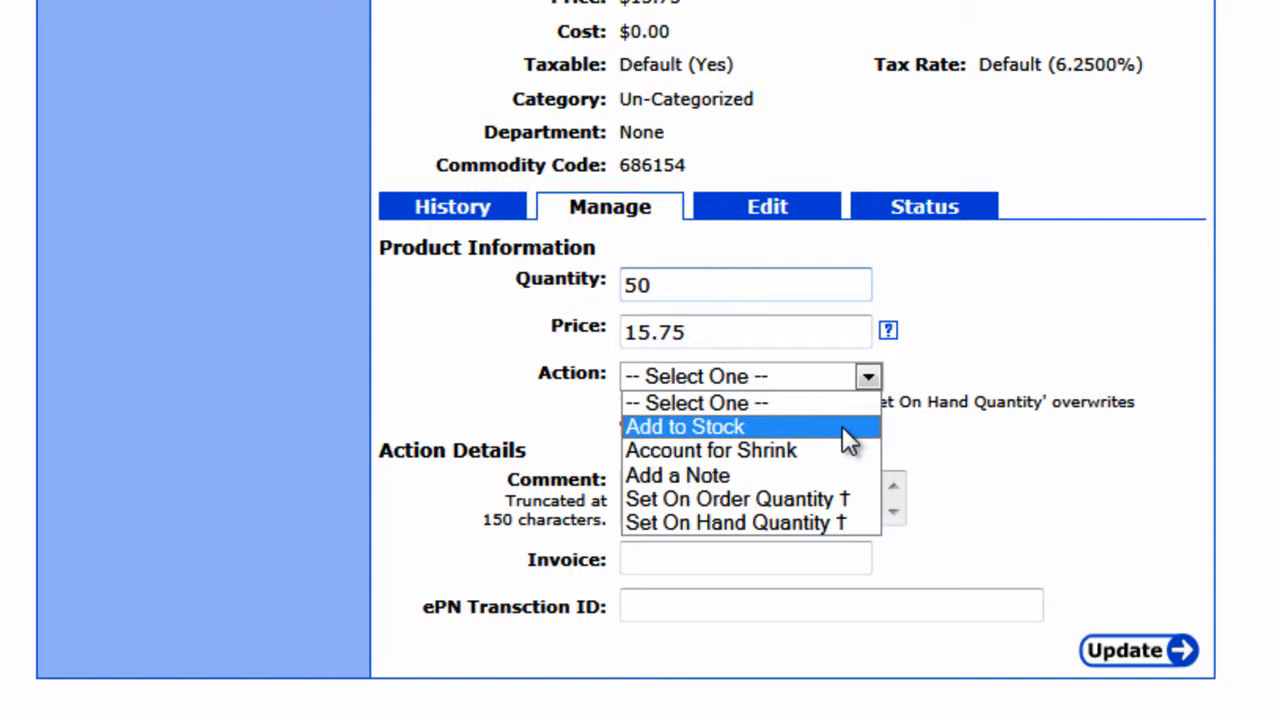
{"action": "left_click", "coordinate": [842, 426]}
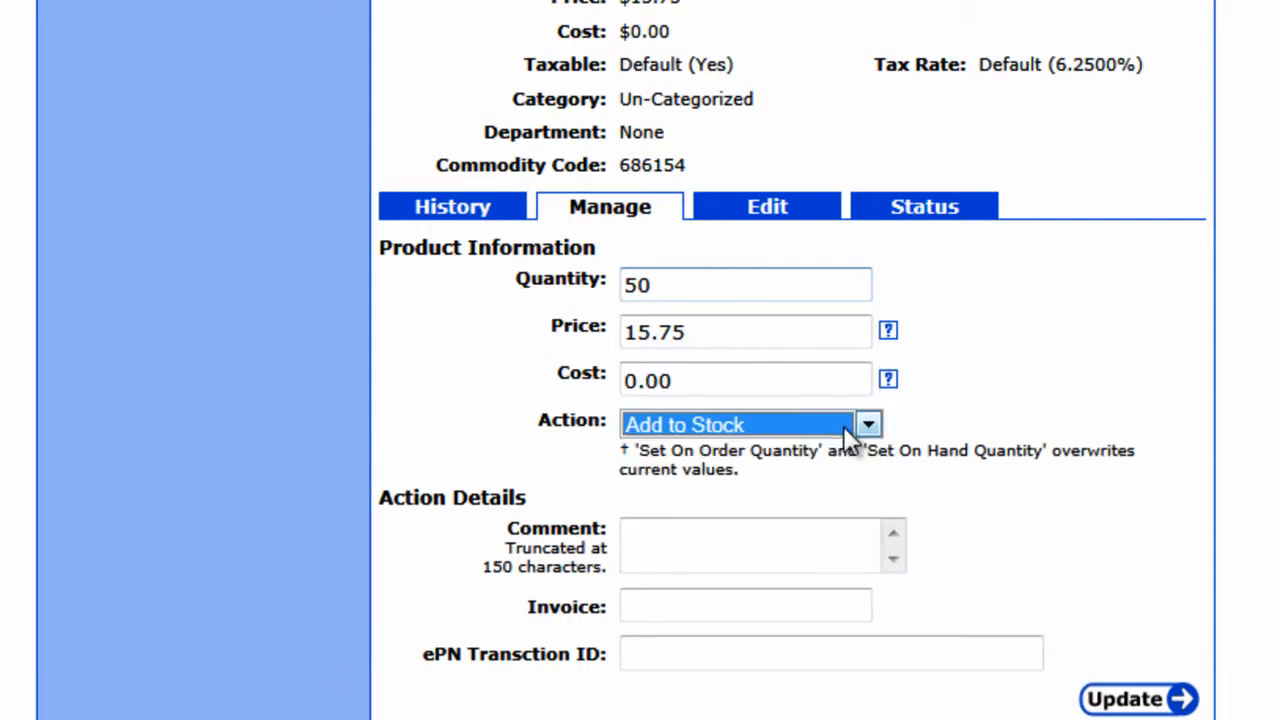
Step: Set the per-unit cost of the added shirts to 9.27
{"action": "left_click", "coordinate": [771, 380]}
{"action": "double_click", "coordinate": [661, 372]}
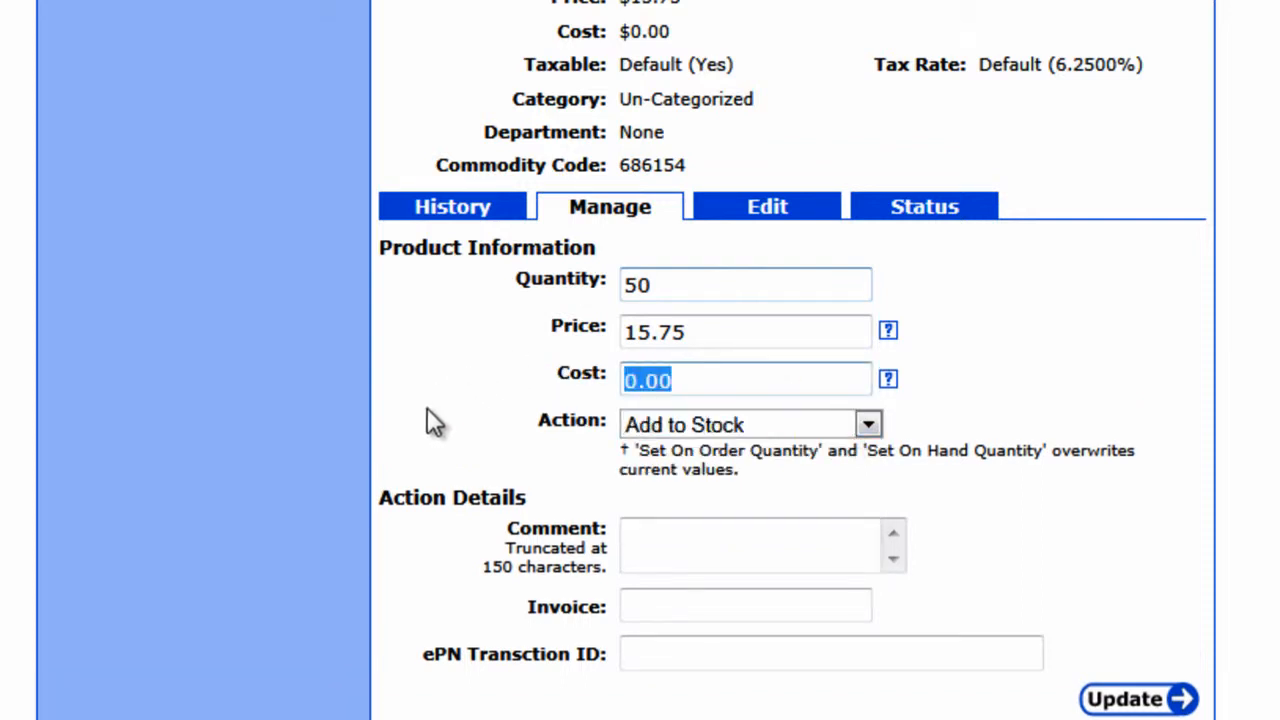
{"action": "type", "text": "9.27"}
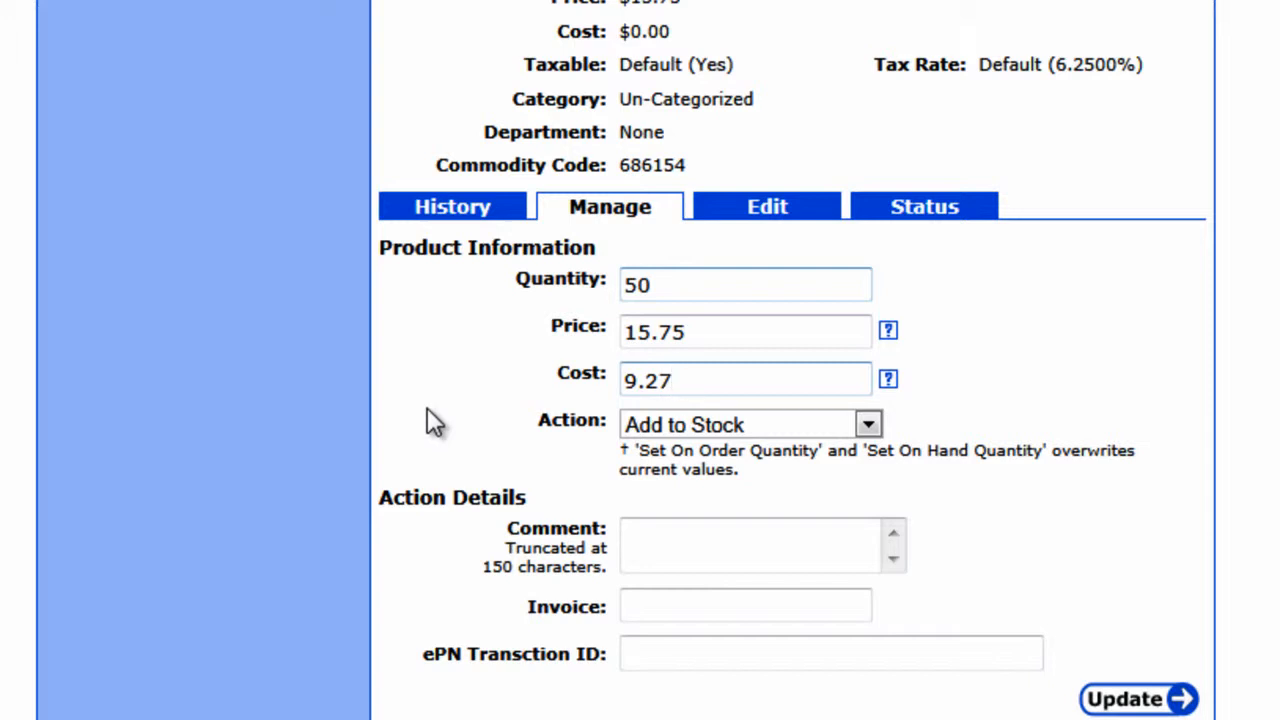
{"action": "mouse_move", "coordinate": [888, 380]}
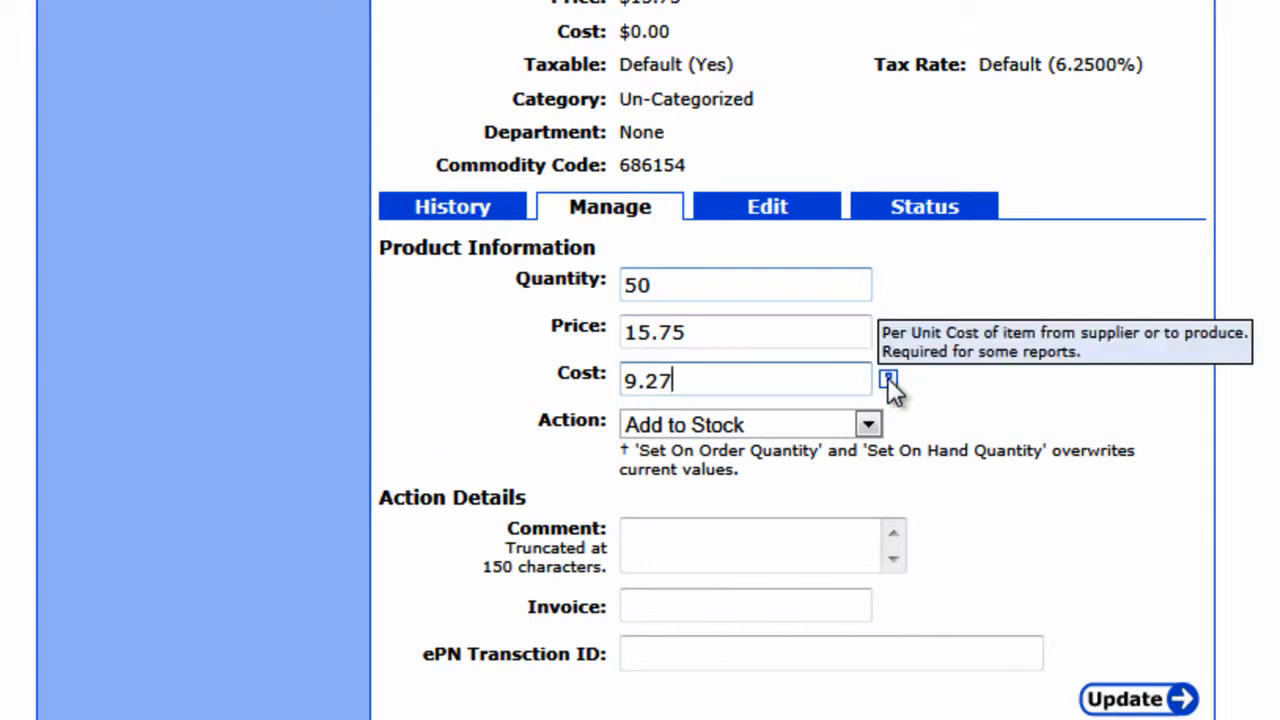
Step: Leave the comment, invoice and ePN transaction ID blank, submit the stock update and review the product's history
{"action": "left_click", "coordinate": [832, 549]}
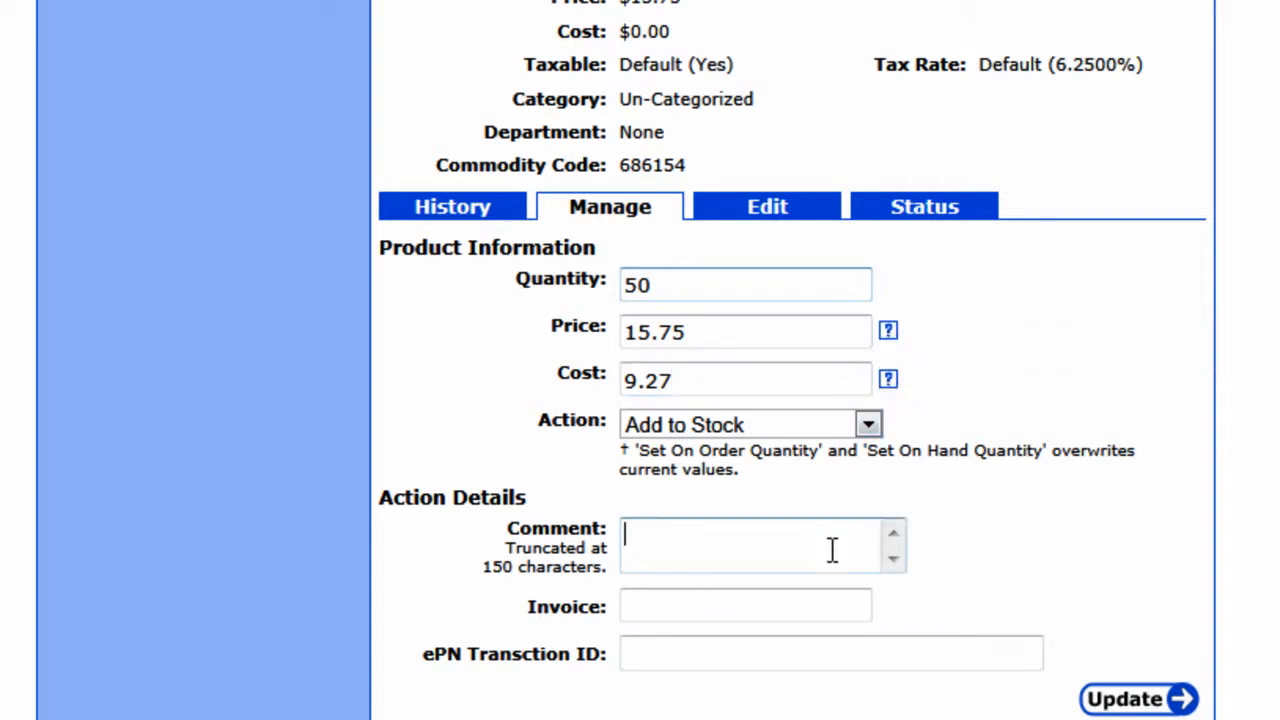
{"action": "left_click", "coordinate": [817, 603]}
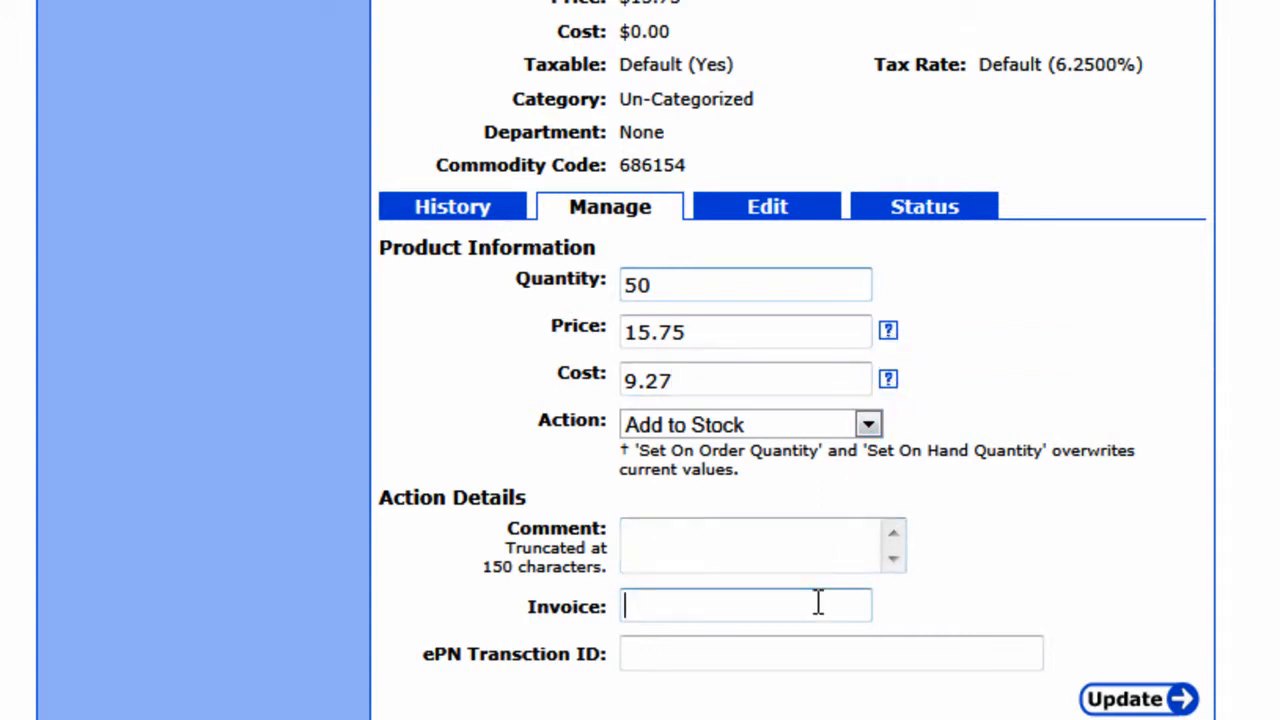
{"action": "left_click", "coordinate": [819, 656]}
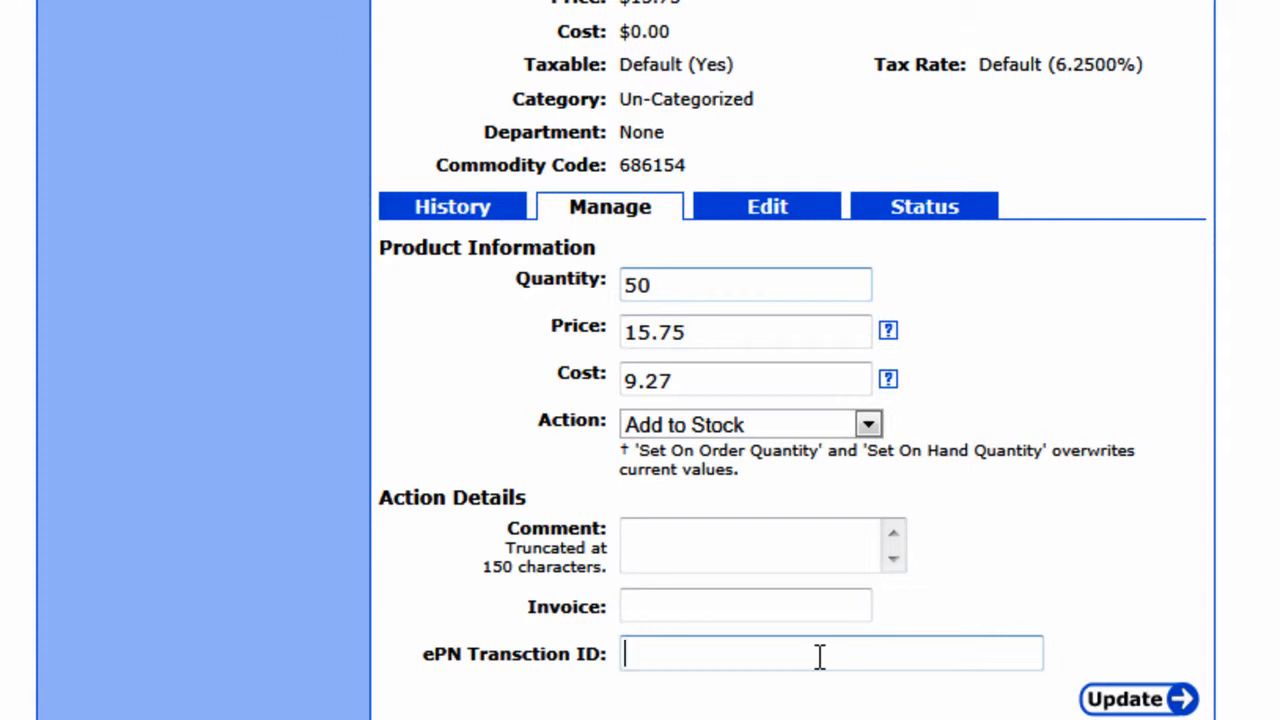
{"action": "scroll", "coordinate": [817, 656], "scroll_direction": "down", "scroll_amount": 1}
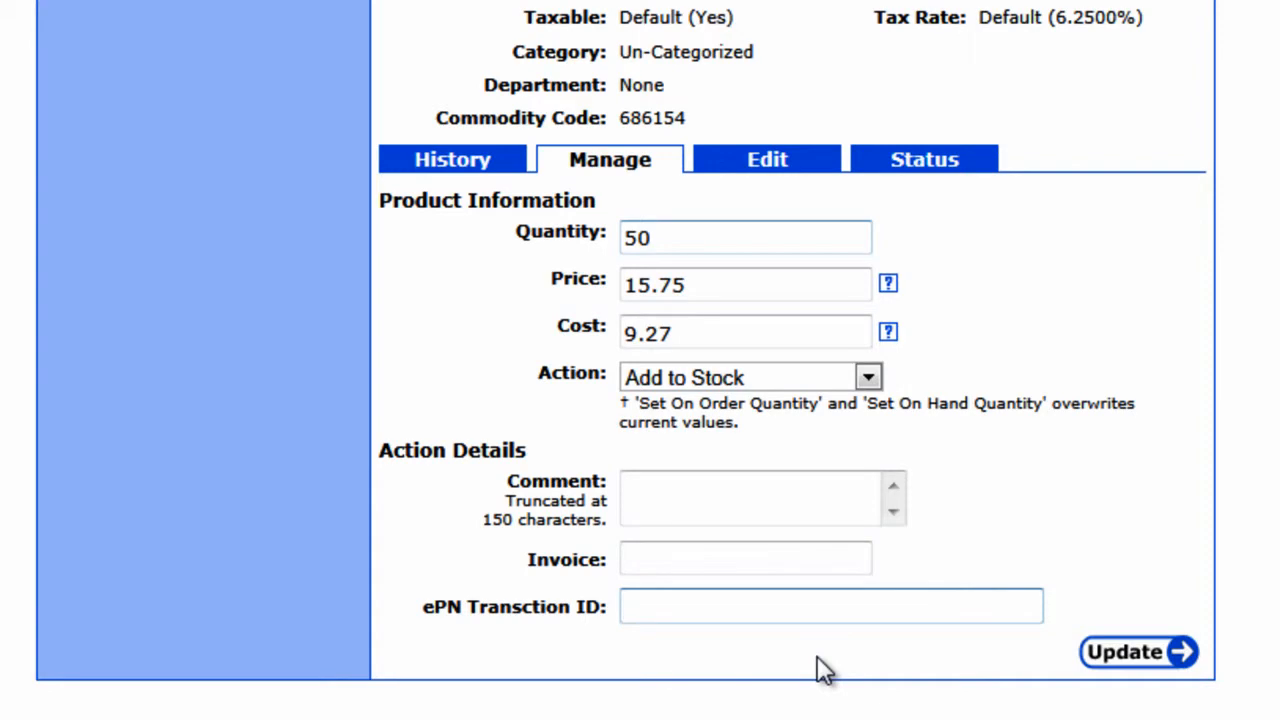
{"action": "left_click", "coordinate": [1097, 662]}
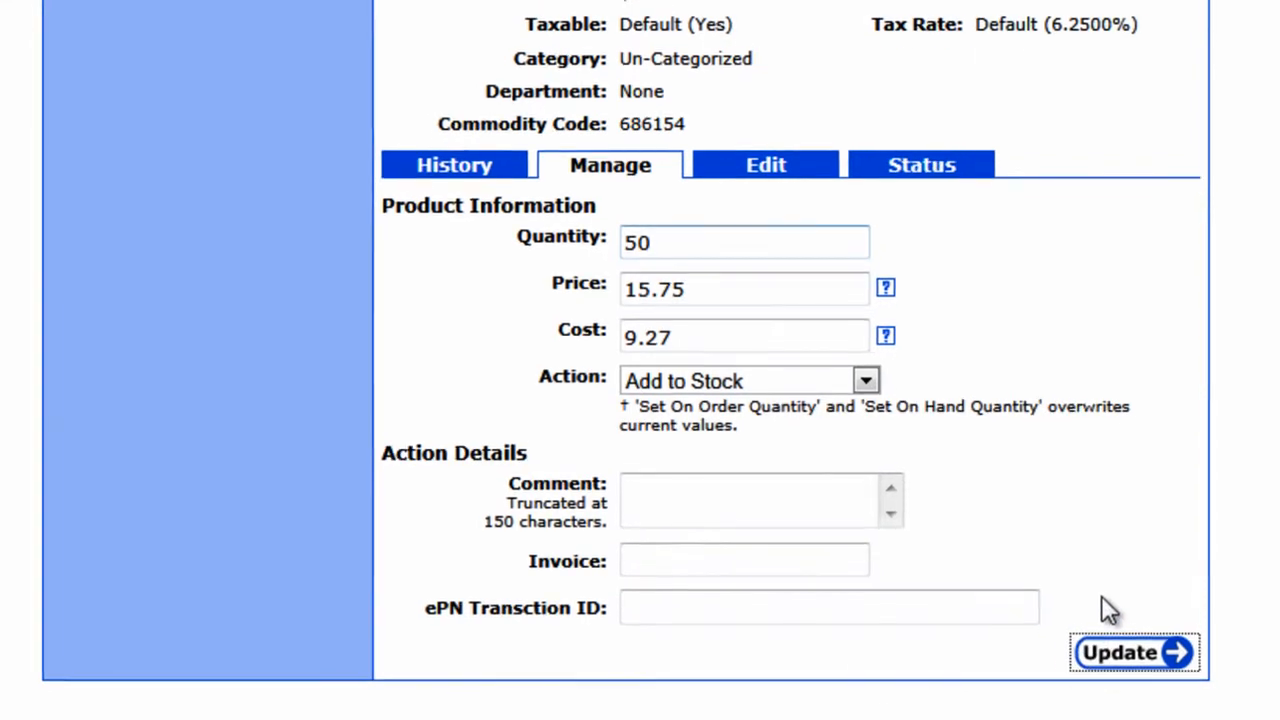
{"action": "scroll", "coordinate": [1062, 615], "scroll_direction": "down", "scroll_amount": 5}
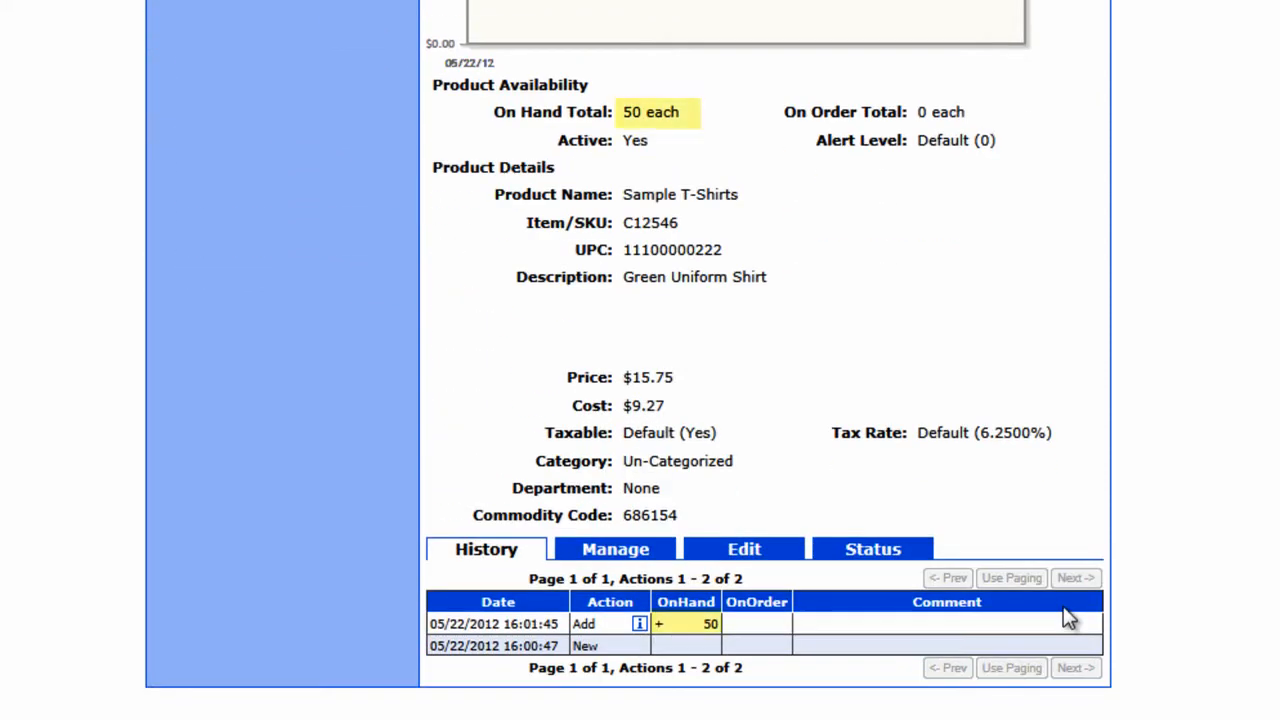